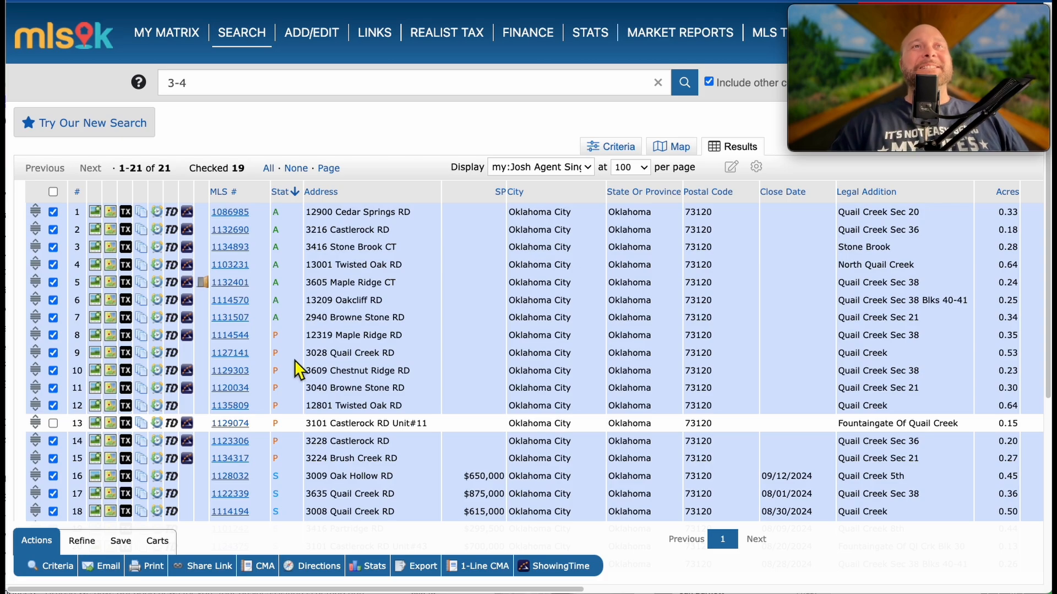
# Narrow the search results to only the checked listings.
pyautogui.scroll(-3, 295, 360)
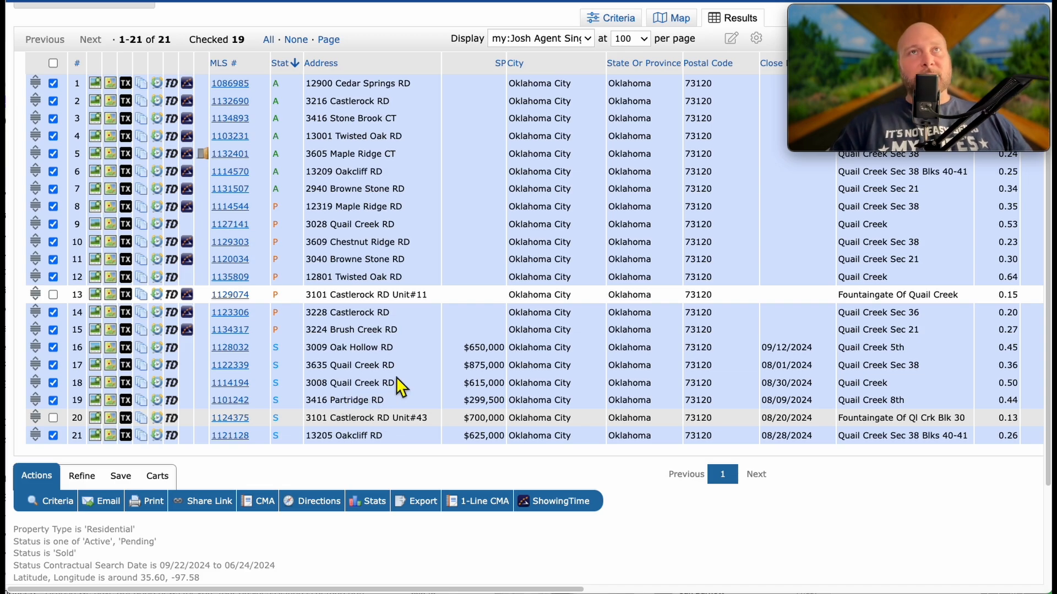
pyautogui.scroll(3, 429, 385)
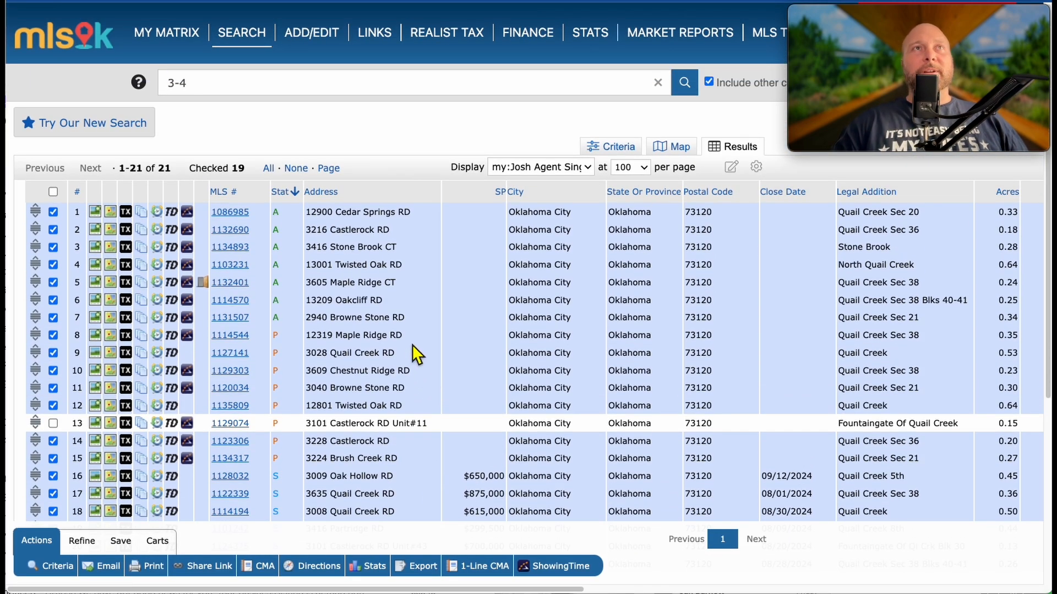
pyautogui.click(92, 547)
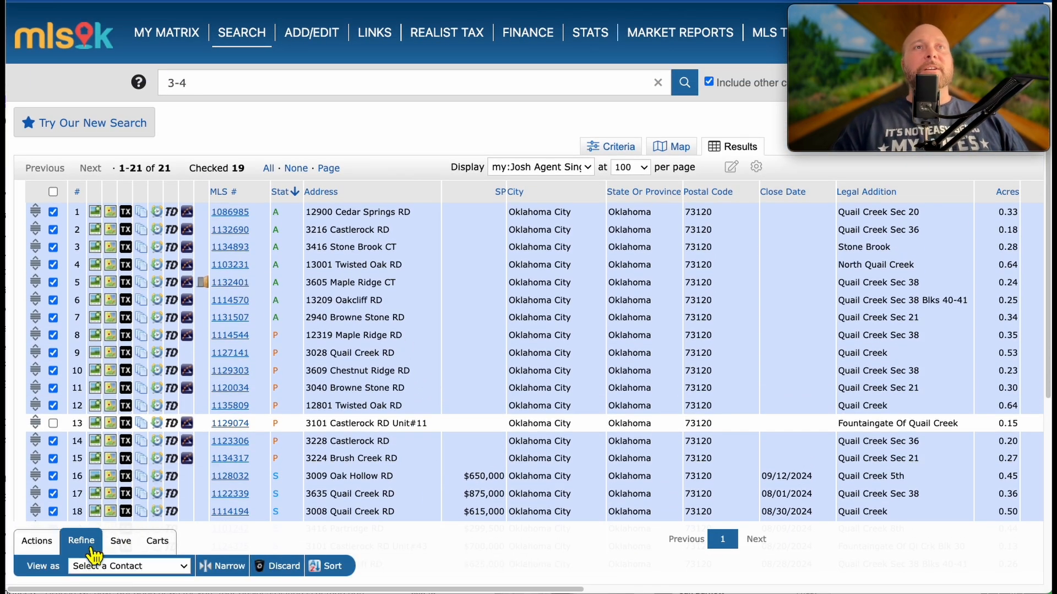
pyautogui.click(220, 567)
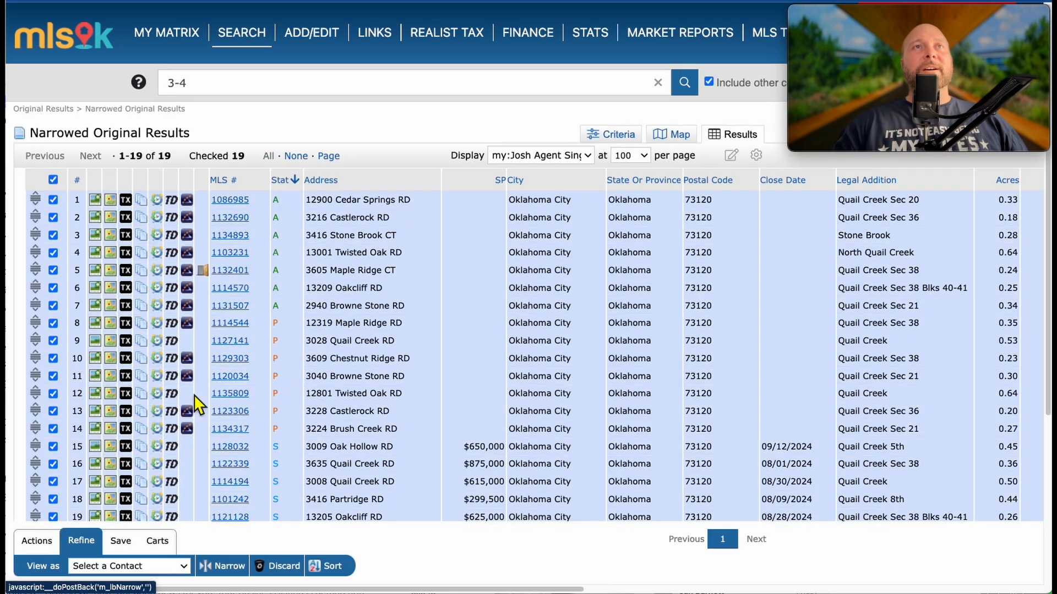
# Exclude the sold listings priced at $299,500 and $875,000 by unchecking each one and narrowing the results.
pyautogui.scroll(-3, 240, 395)
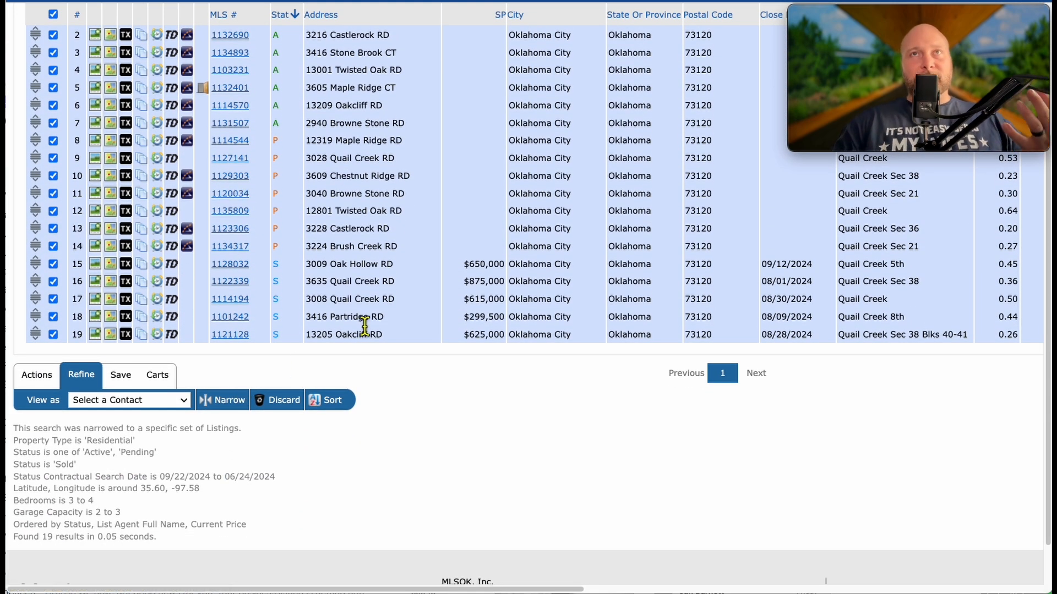
pyautogui.scroll(3, 416, 328)
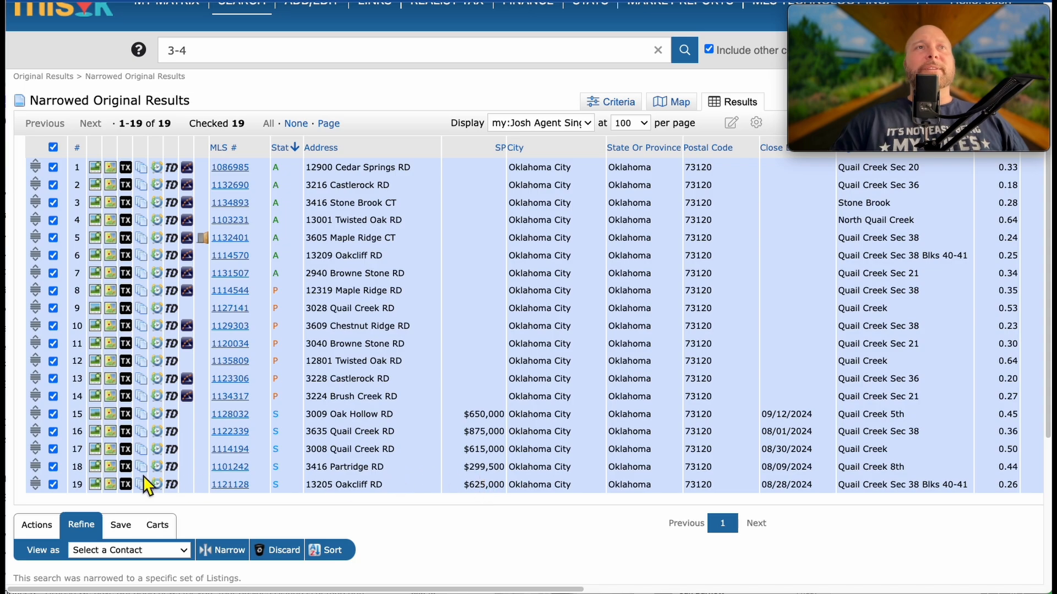
pyautogui.click(55, 468)
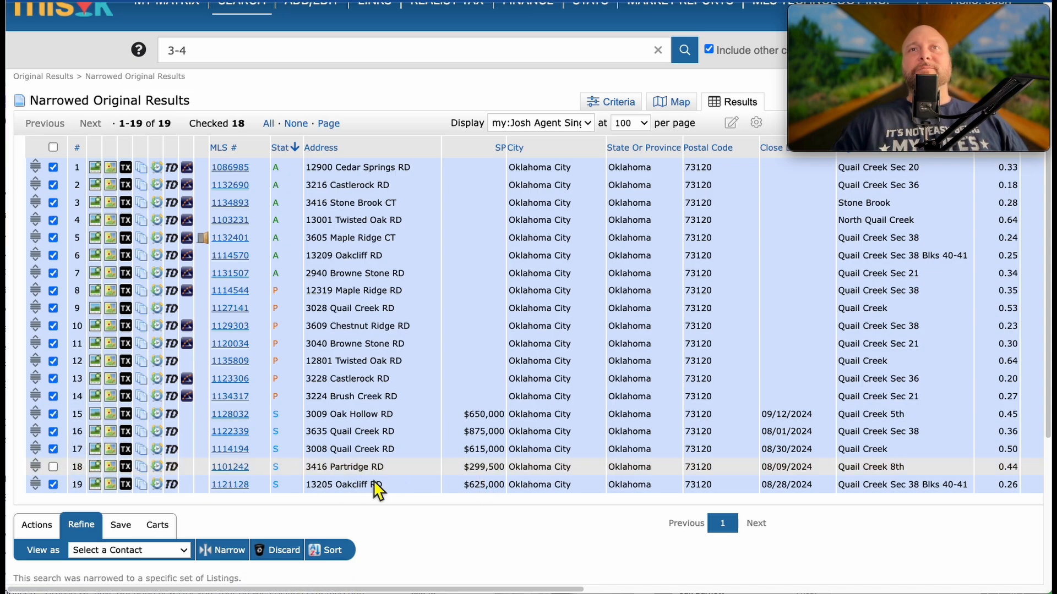
pyautogui.click(226, 550)
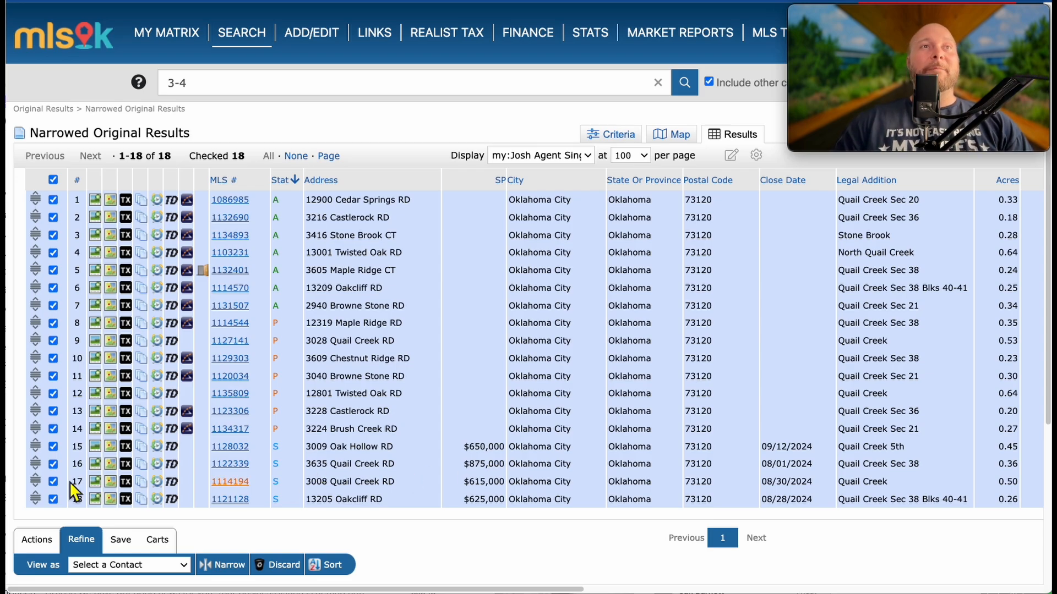
pyautogui.click(55, 466)
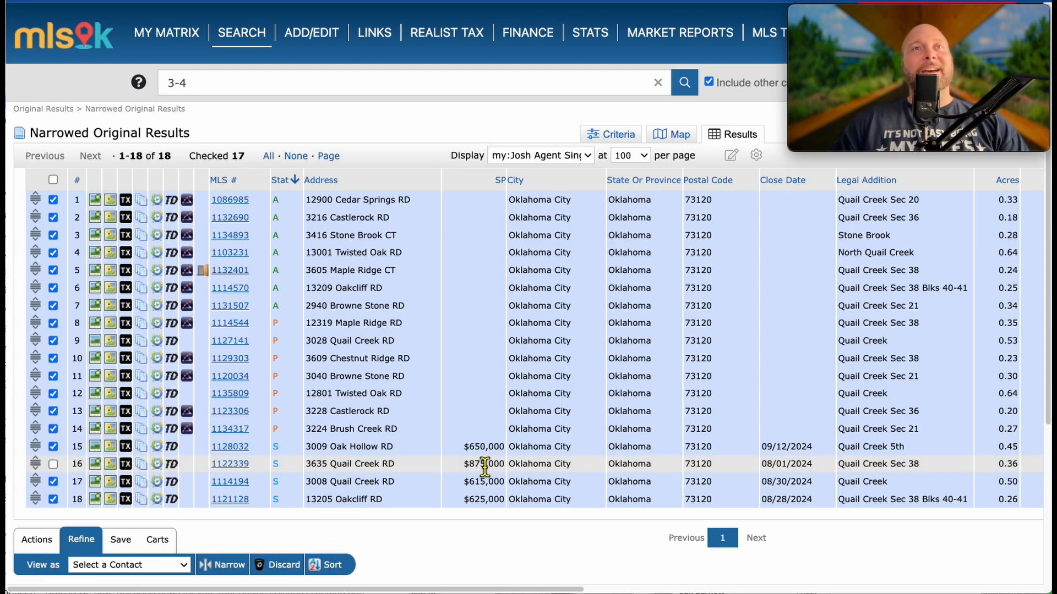
pyautogui.click(223, 565)
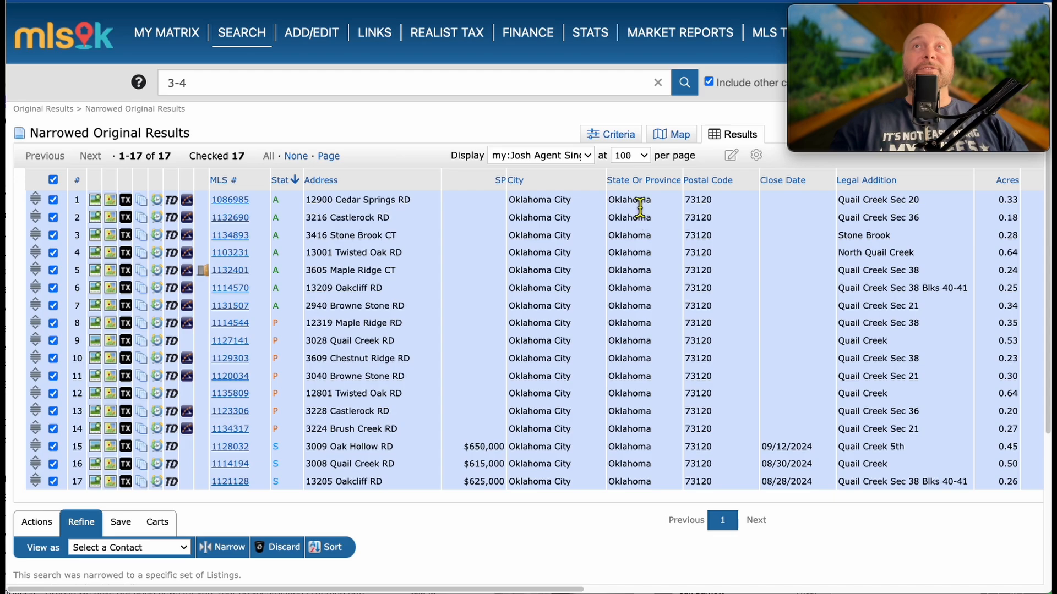
# Generate the 1-Line CMA report for all listings left in the narrowed results.
pyautogui.click(61, 529)
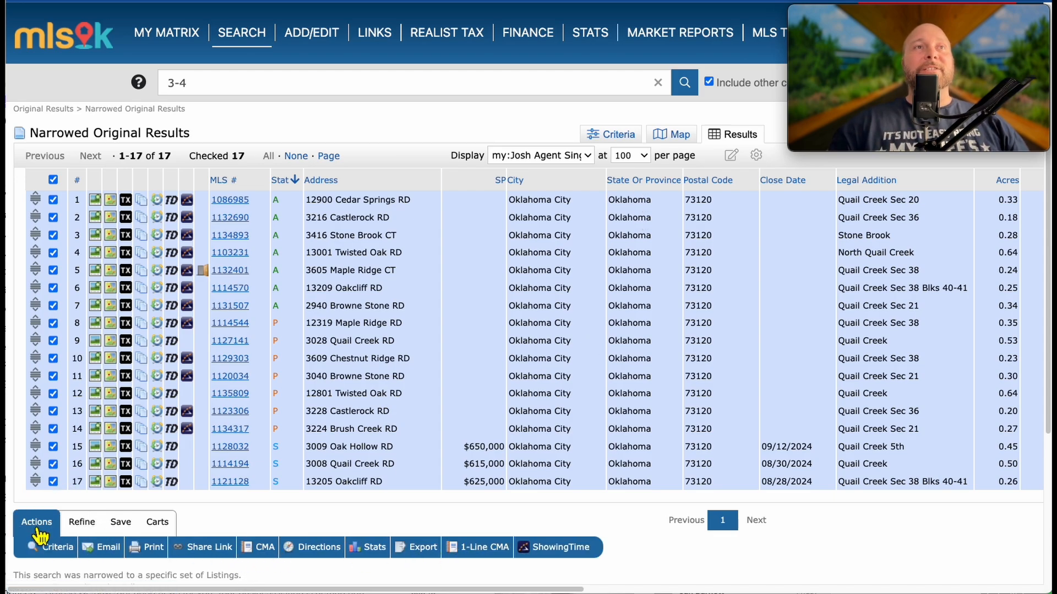
pyautogui.click(479, 550)
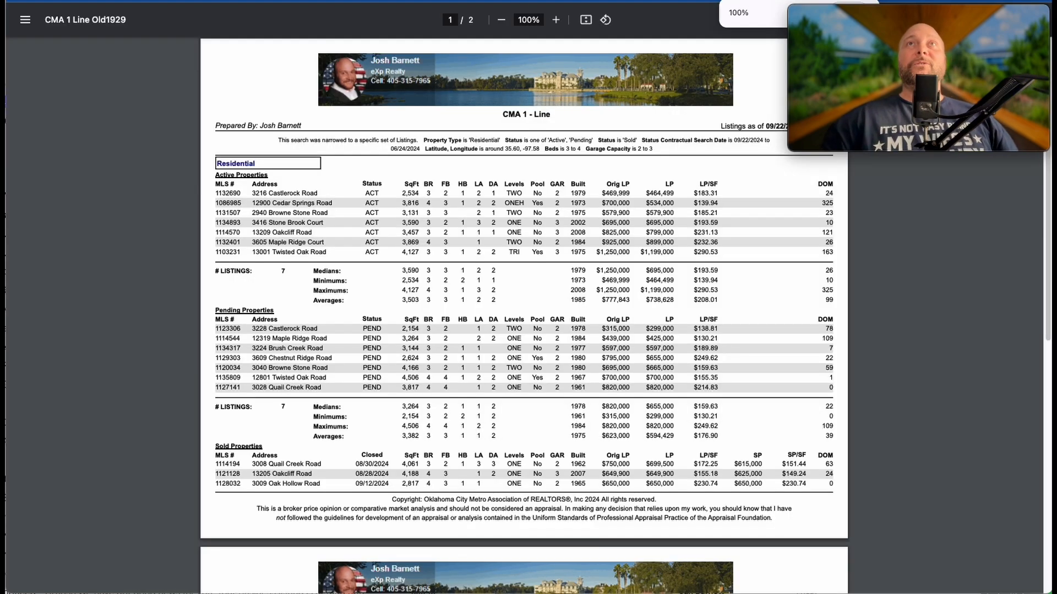
pyautogui.click(568, 25)
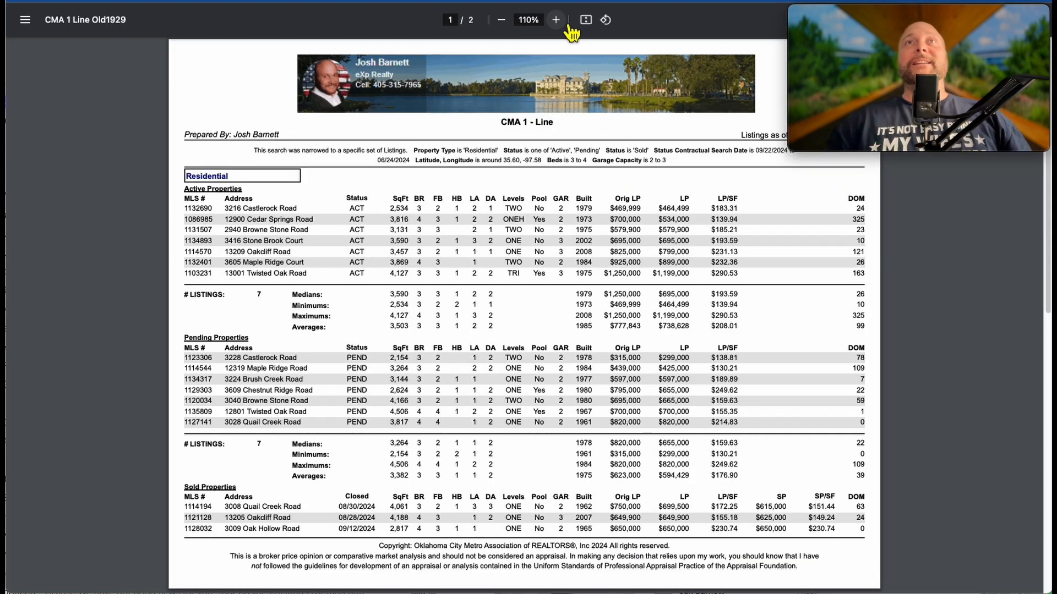
pyautogui.click(569, 26)
pyautogui.click(568, 25)
# Examine the sold listings' average price per square foot, square footage and sale price in the CMA report, and close the report.
pyautogui.scroll(-5, 573, 381)
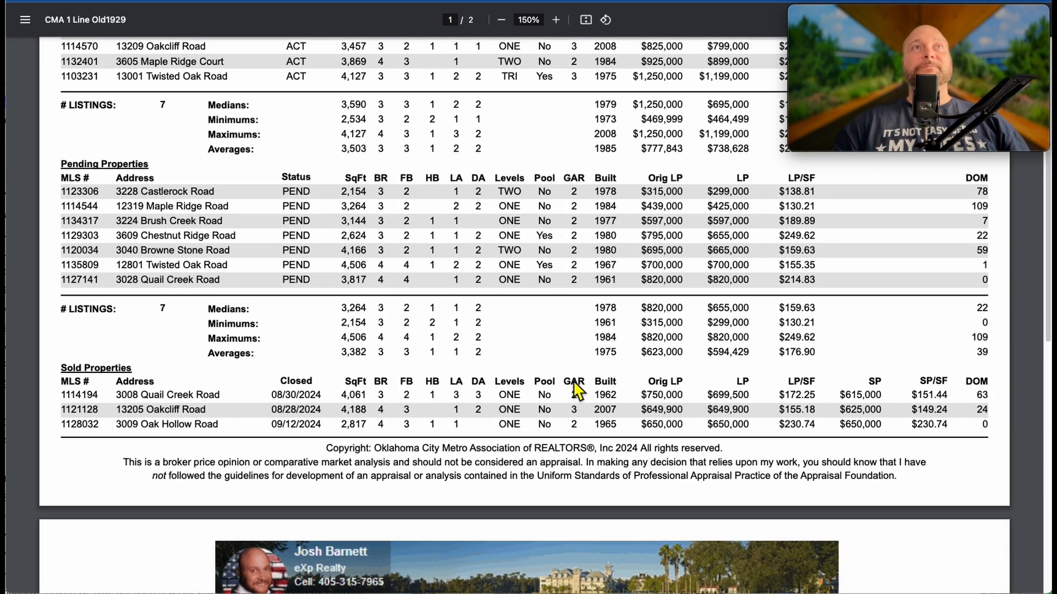
pyautogui.scroll(1, 573, 381)
pyautogui.scroll(-3, 573, 381)
pyautogui.scroll(-2, 573, 381)
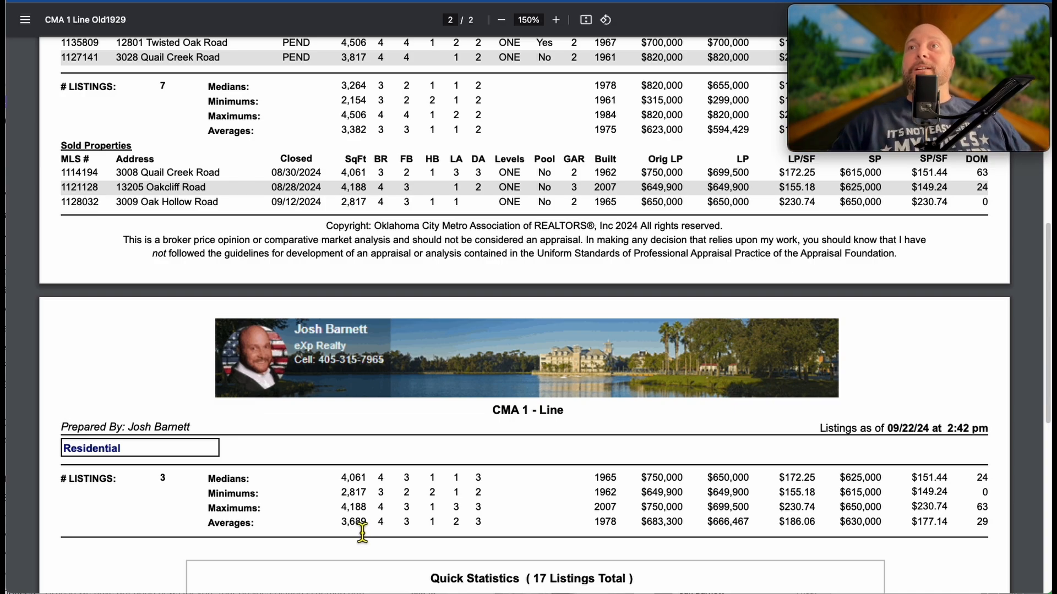
pyautogui.moveTo(948, 524); pyautogui.dragTo(916, 533)
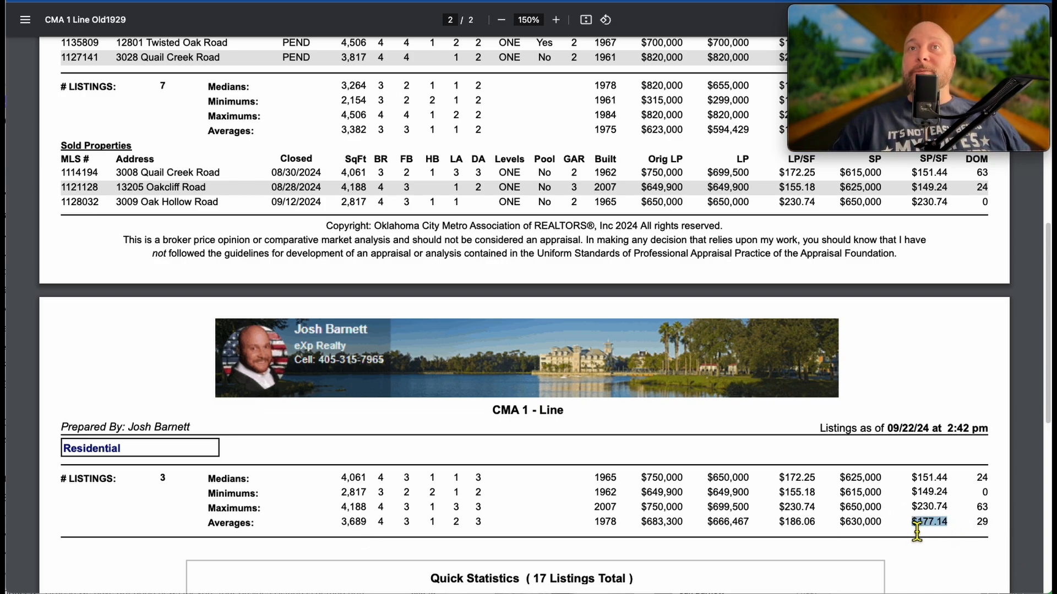
pyautogui.moveTo(368, 523); pyautogui.dragTo(339, 529)
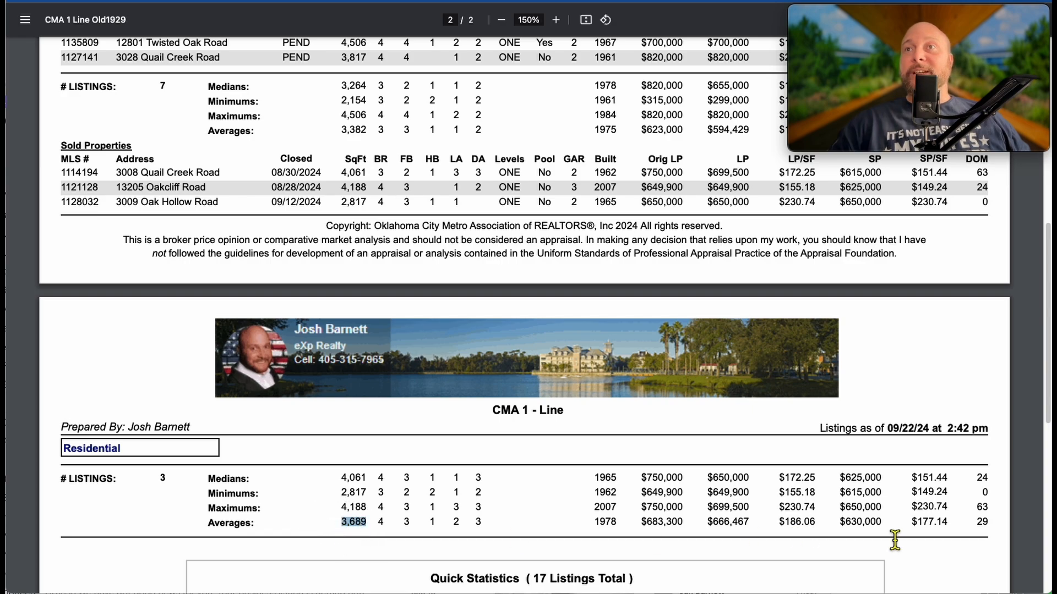
pyautogui.moveTo(839, 522); pyautogui.dragTo(889, 529)
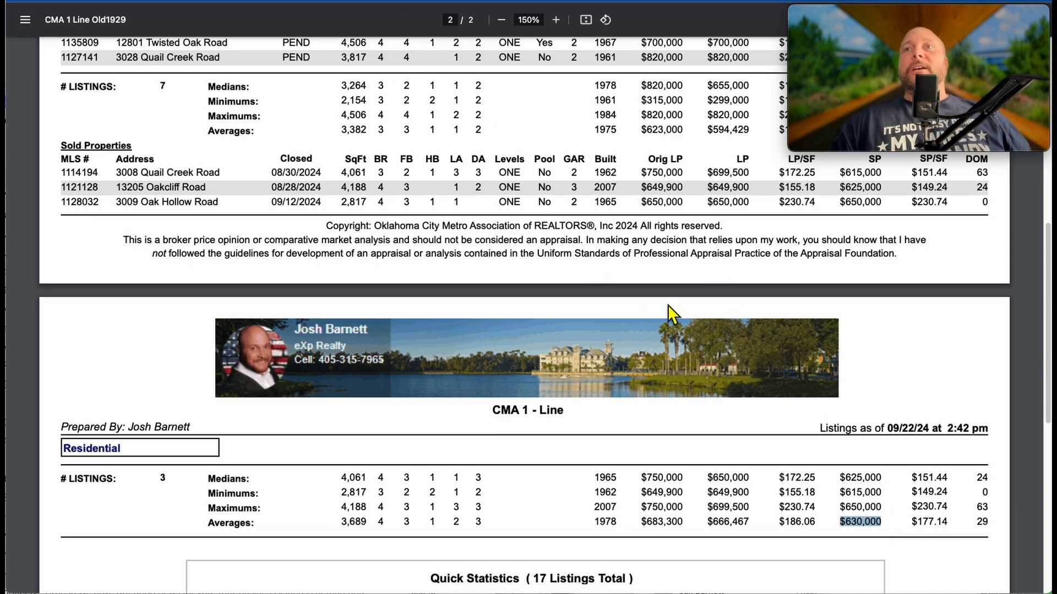
pyautogui.press('super+w')
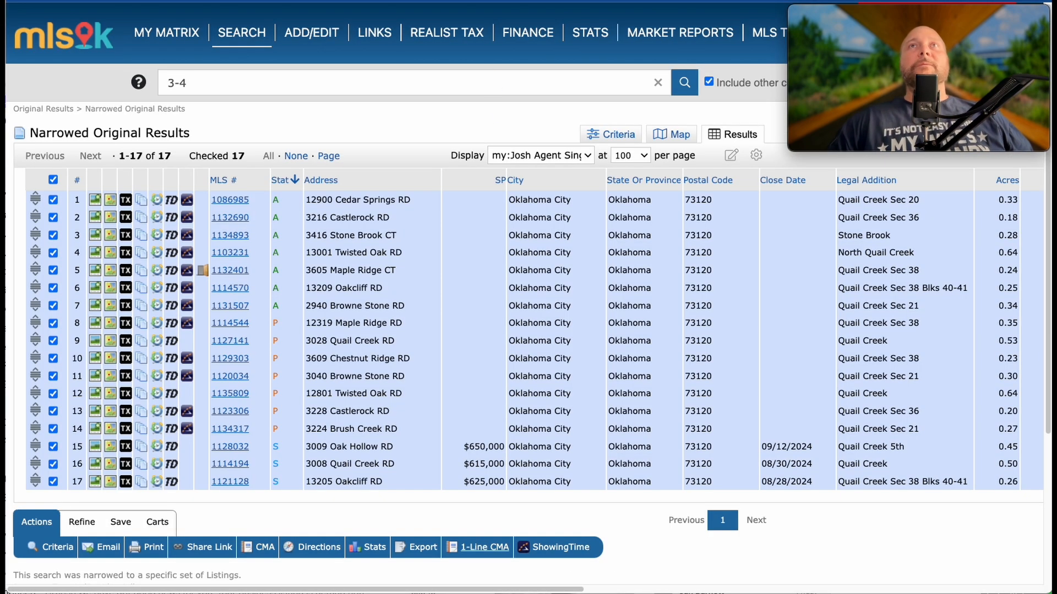
# Open the Seller's Estimated Net Proceeds data entry form from the finance tools.
pyautogui.moveTo(843, 22)
pyautogui.mouseDown()
pyautogui.moveTo(847, 108)
pyautogui.moveTo(836, 24)
pyautogui.mouseUp()
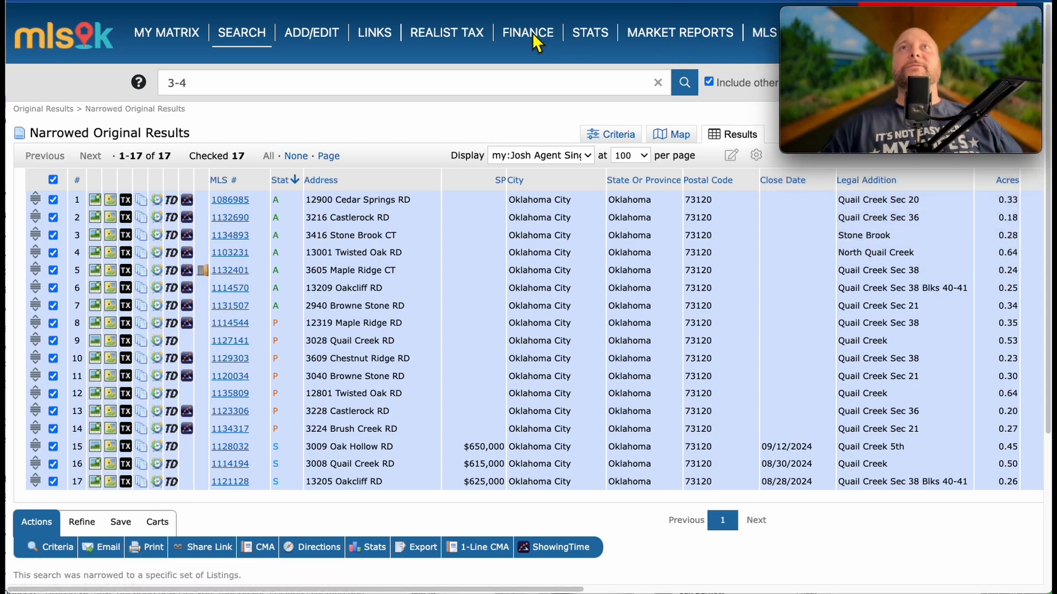
pyautogui.moveTo(537, 40)
pyautogui.click(545, 80)
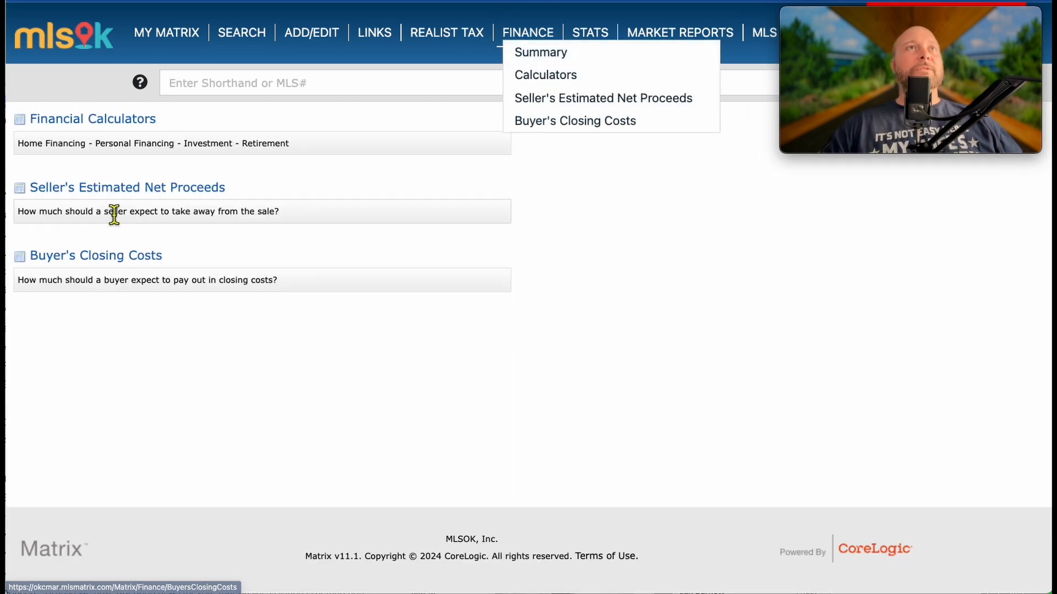
pyautogui.click(117, 192)
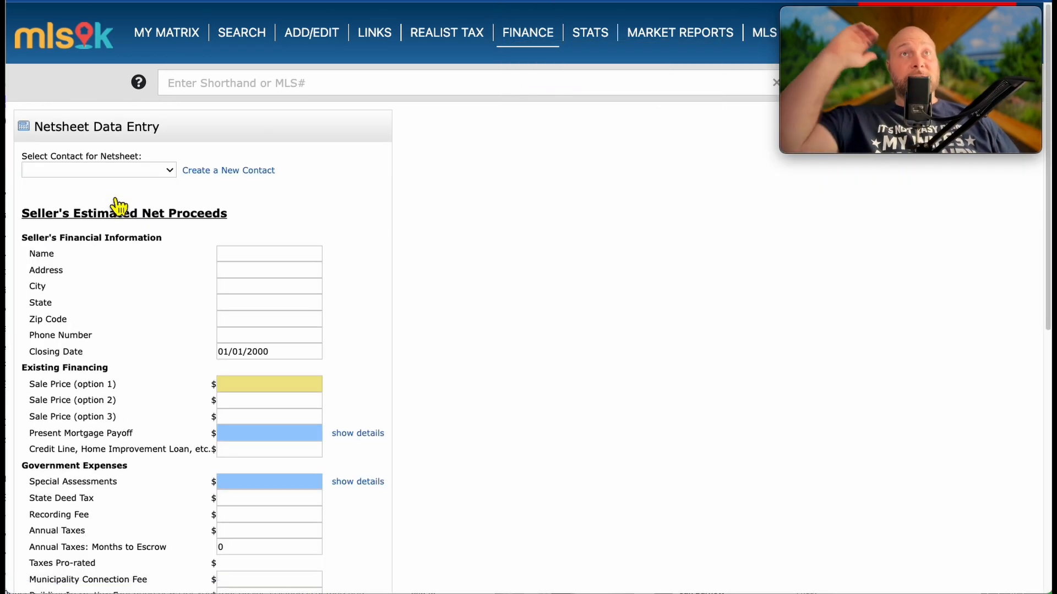
# Select the seller's contact for the netsheet, and enter the street address and "Oklahoma City, OK" as the city.
pyautogui.click(167, 172)
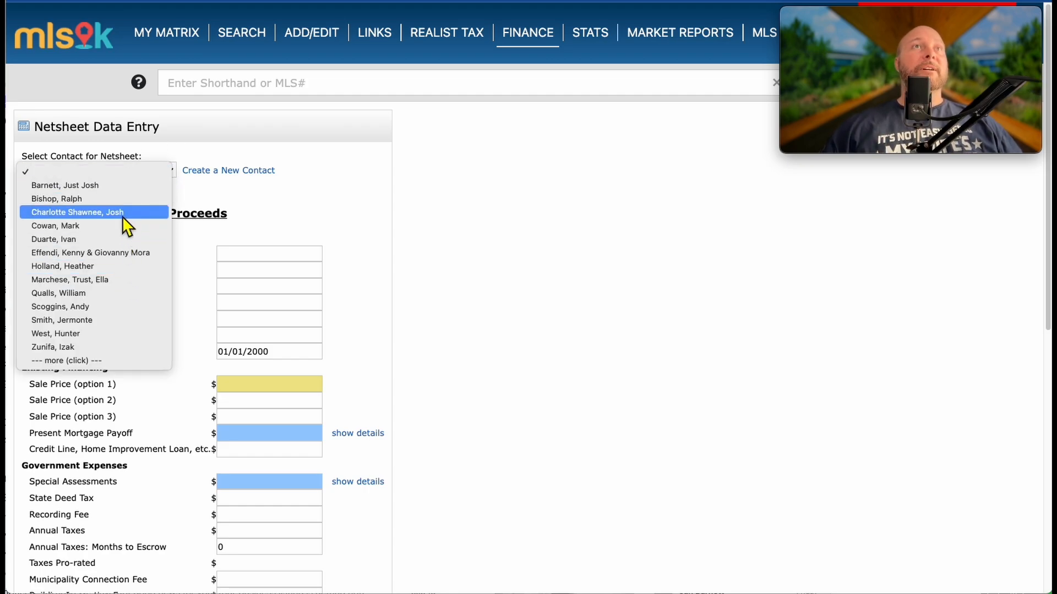
pyautogui.click(122, 186)
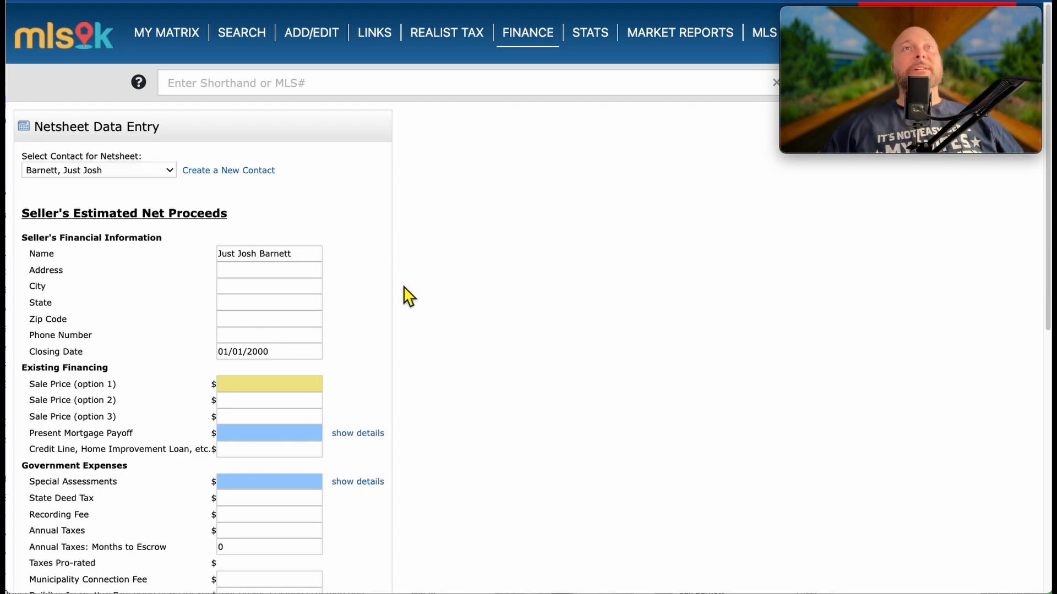
pyautogui.click(254, 270)
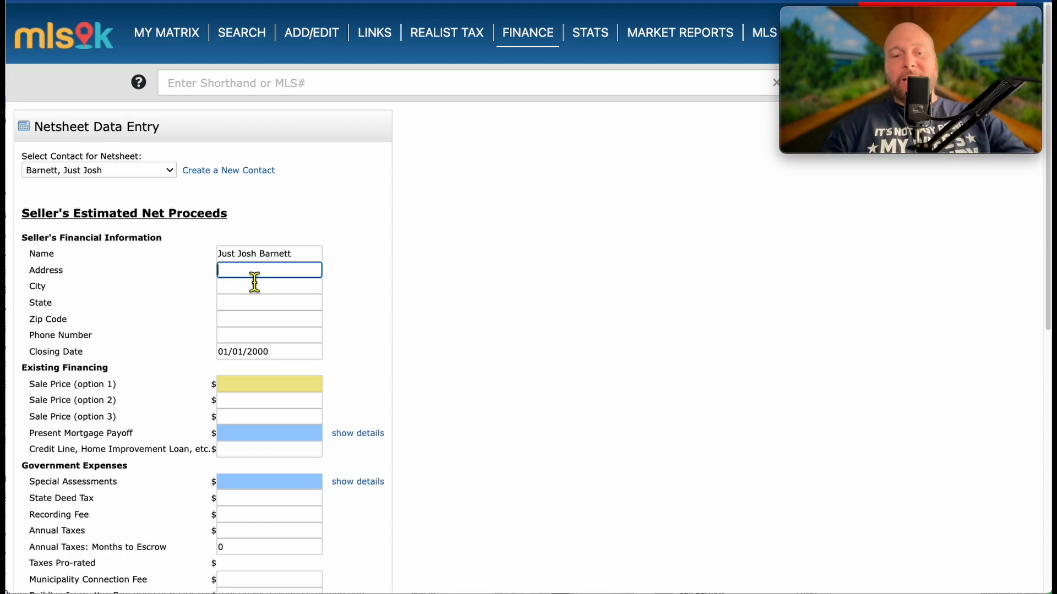
pyautogui.write('123 Fake Street')
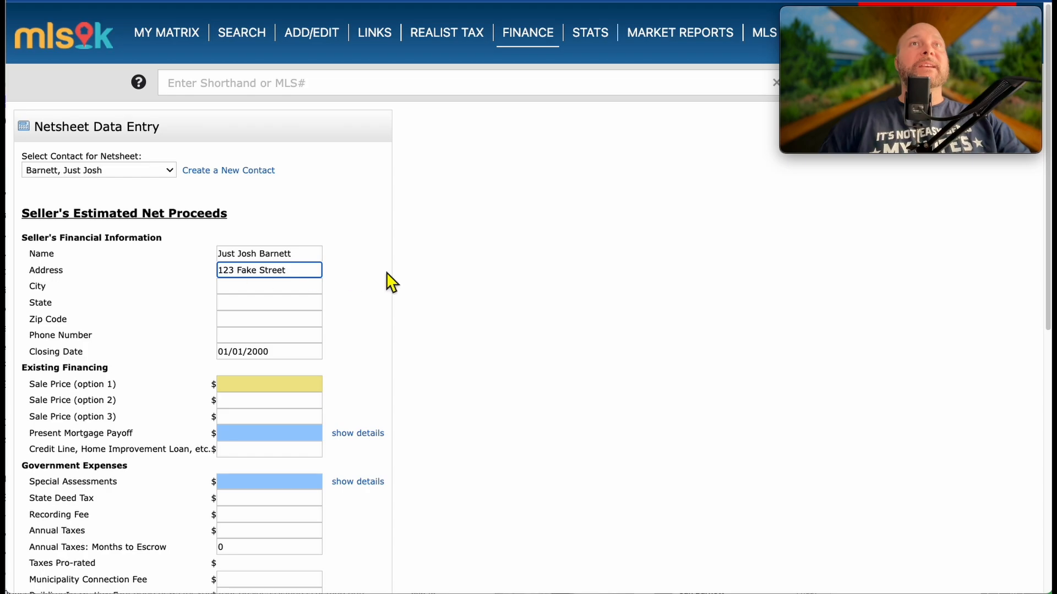
pyautogui.click(298, 287)
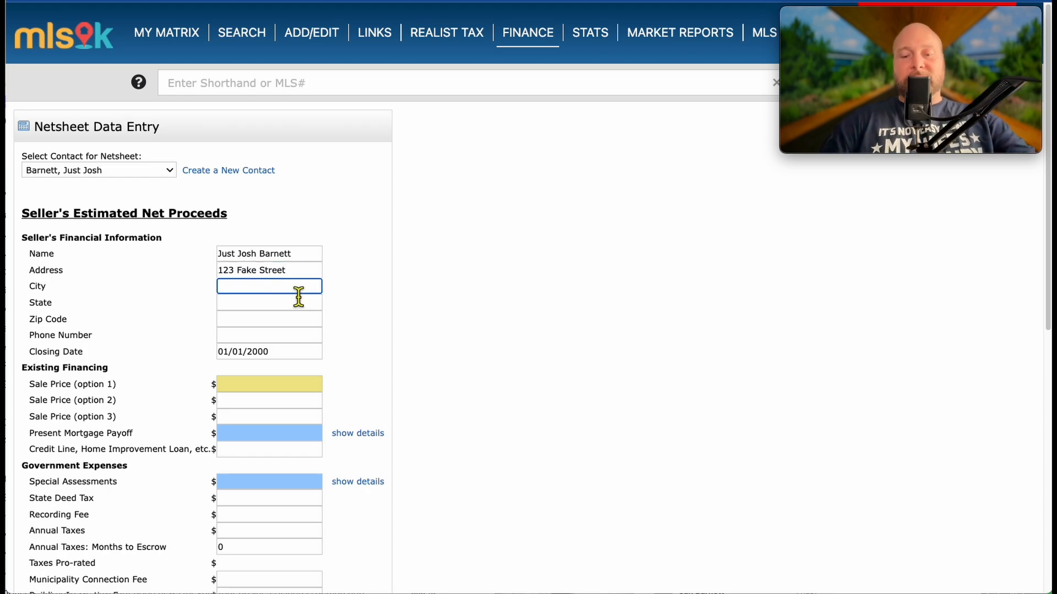
pyautogui.write('Oklahoma City, OK')
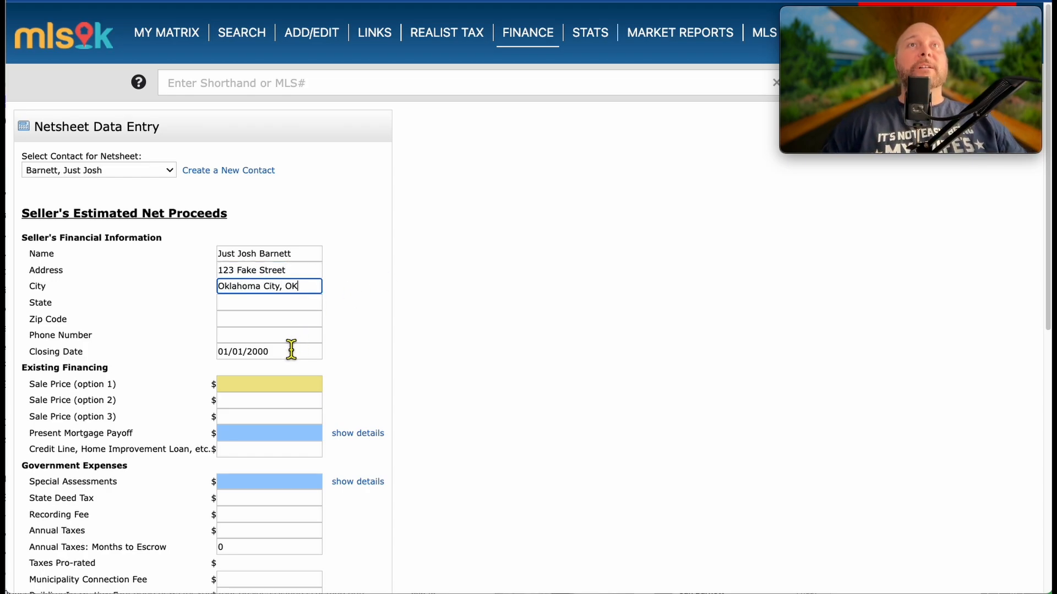
pyautogui.click(289, 307)
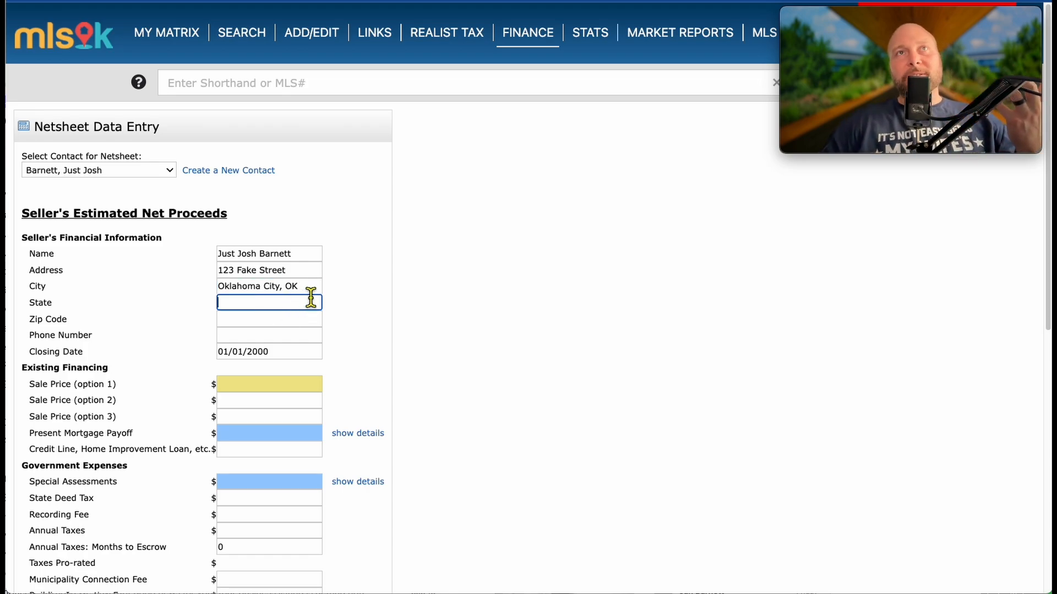
pyautogui.click(308, 291)
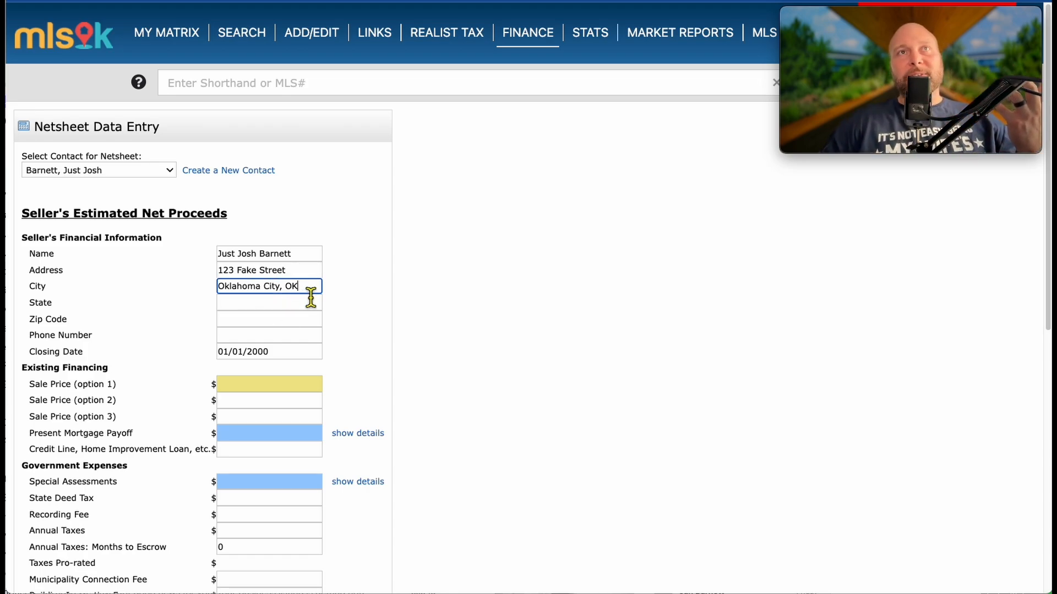
# Set the netsheet's closing date to 11/30/2024 and Sale Price (option 1) to 630,000.
pyautogui.click(287, 356)
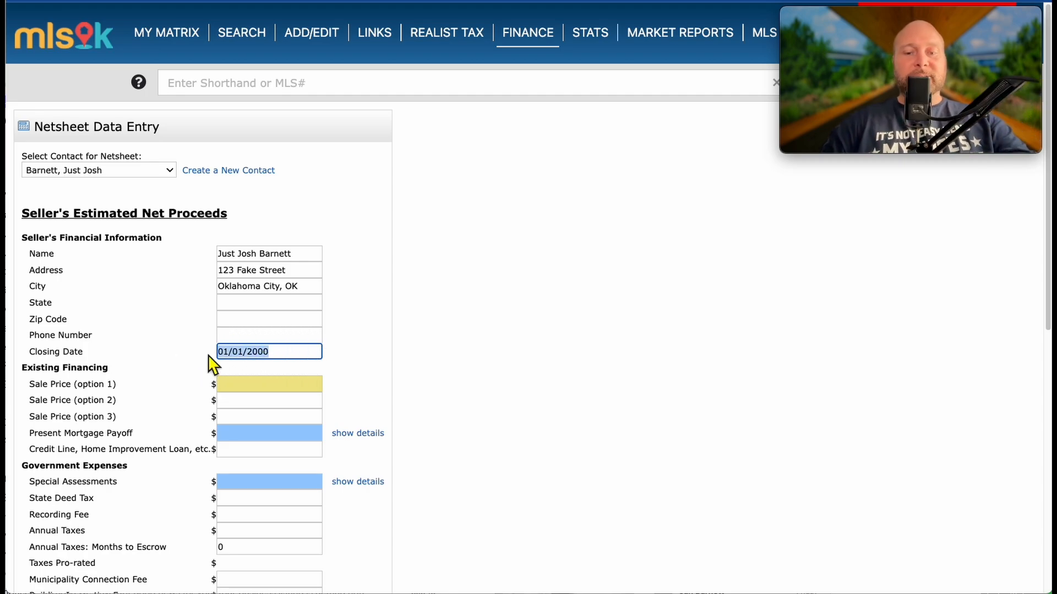
pyautogui.write('11')
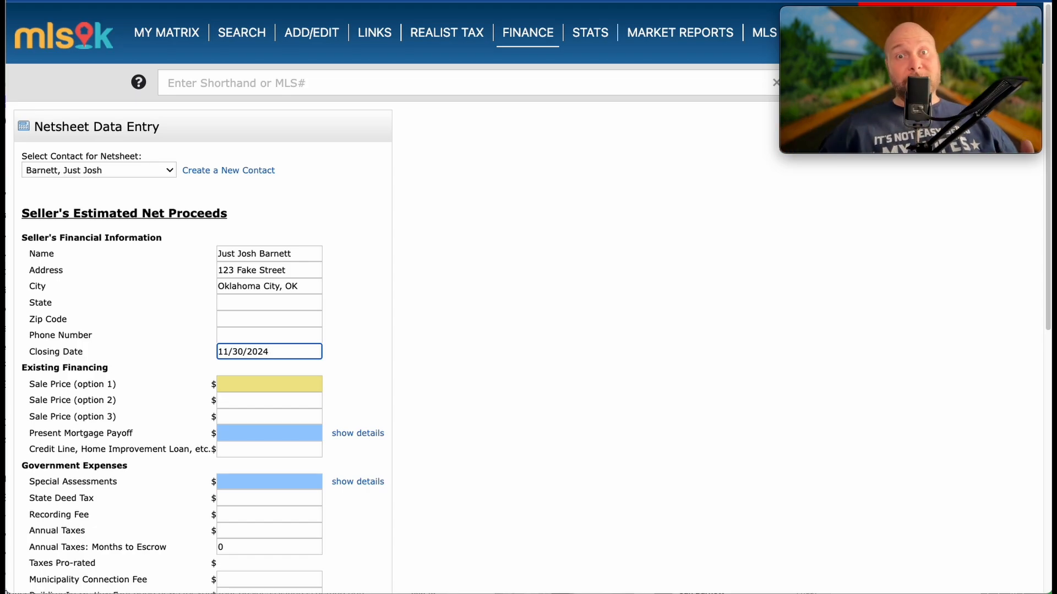
pyautogui.click(245, 389)
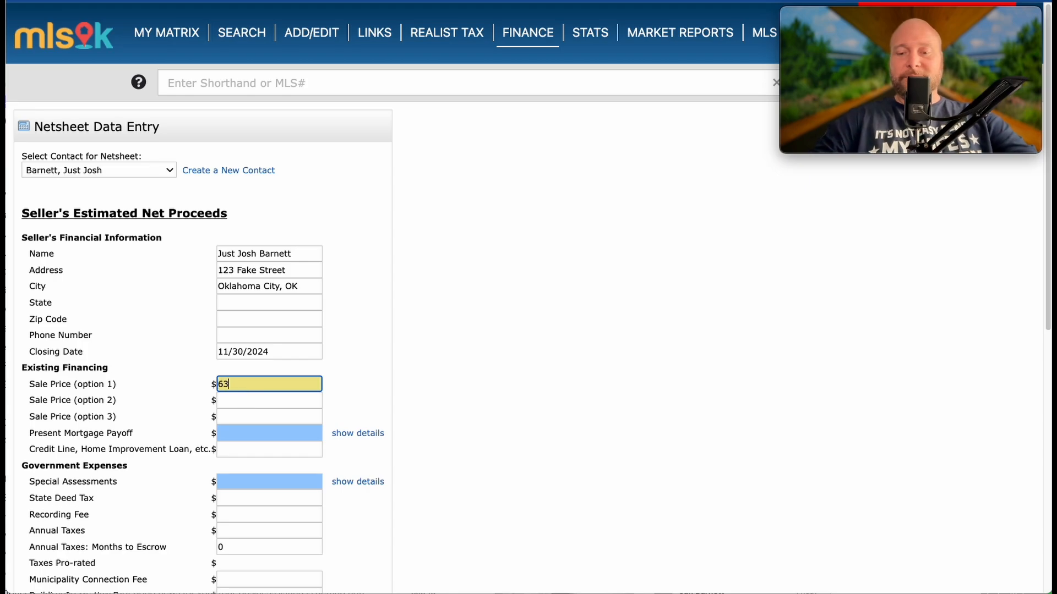
pyautogui.click(556, 411)
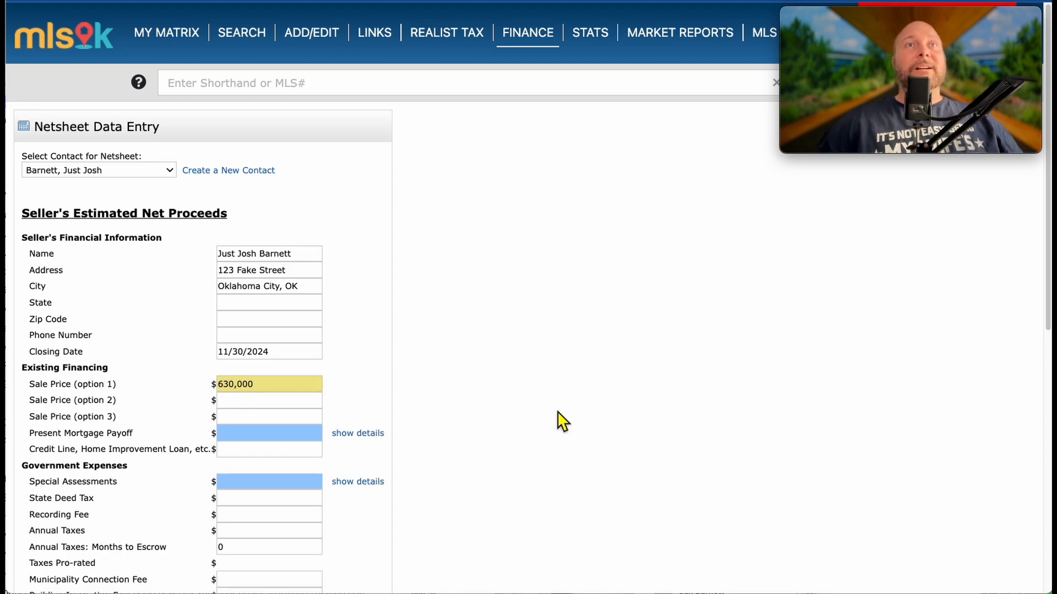
pyautogui.scroll(-3, 511, 477)
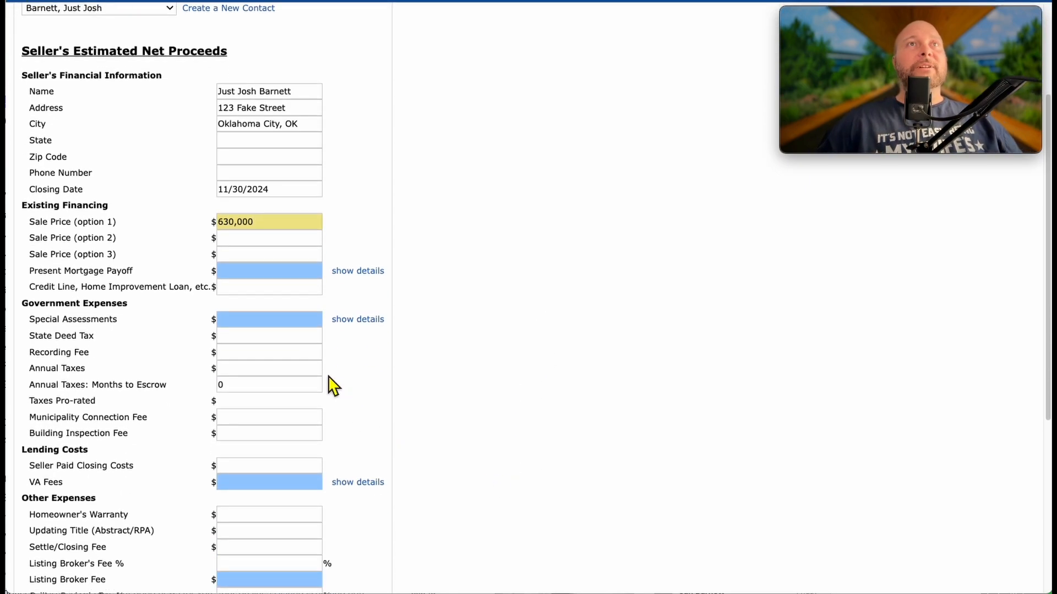
# Set the State Deed Tax under Government Expenses to 7,200.
pyautogui.click(295, 338)
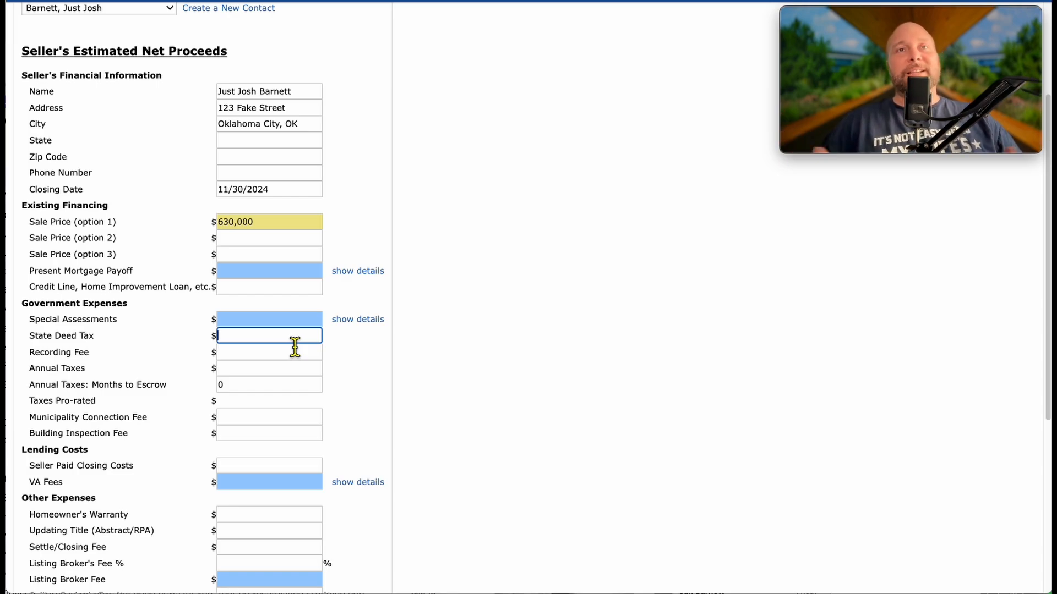
pyautogui.write('75')
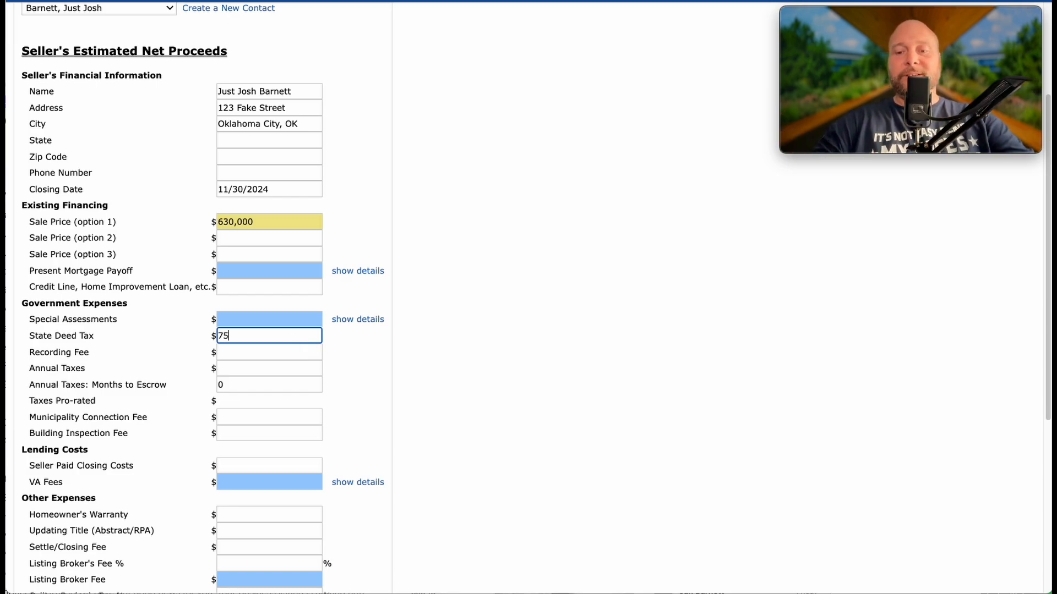
pyautogui.press('BackSpace')
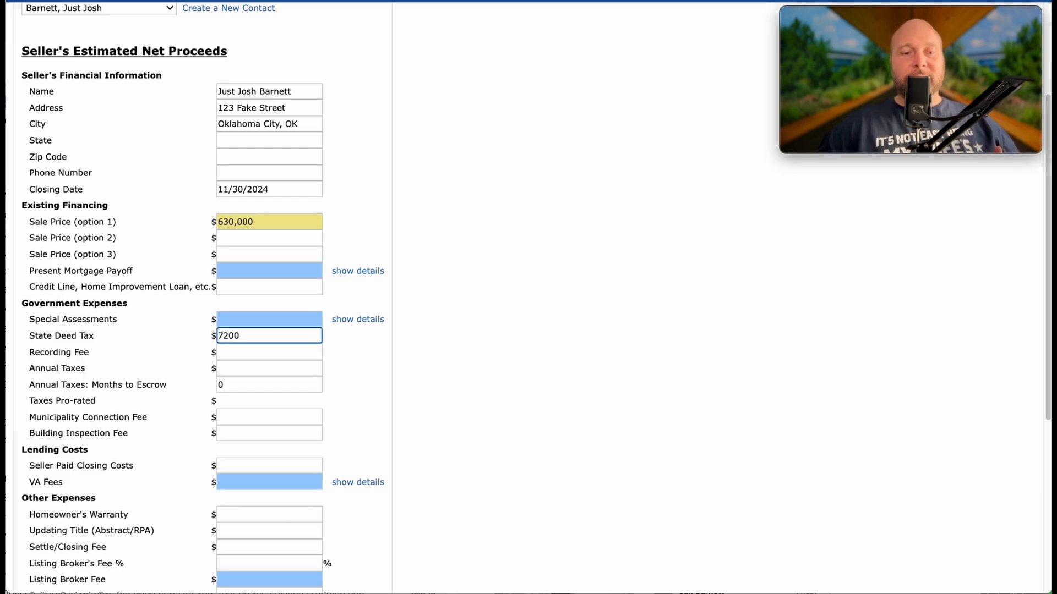
pyautogui.press('Tab')
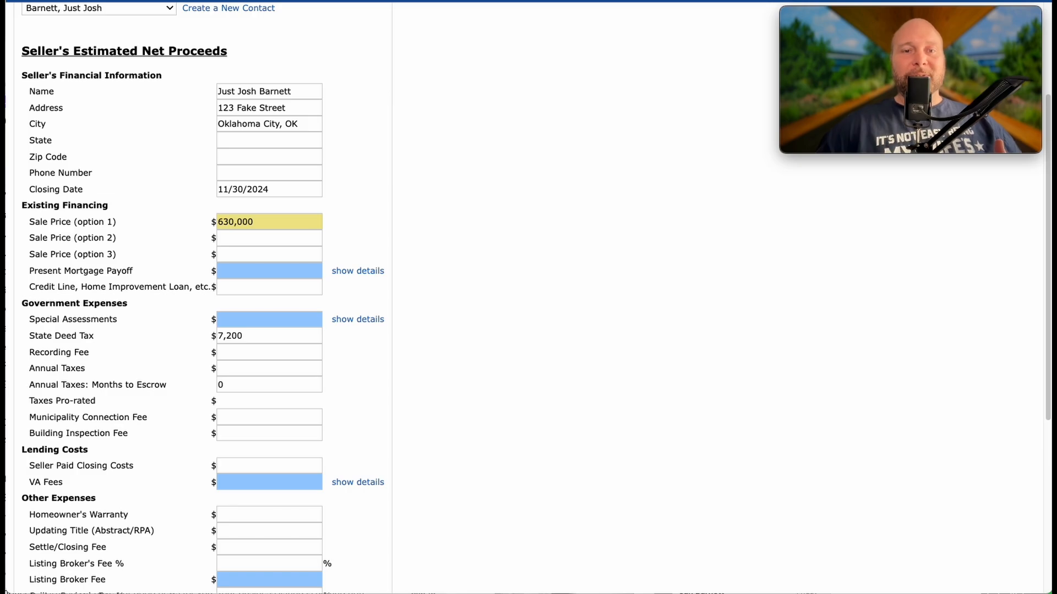
# Switch to the Calculator app, change it to Scientific mode and place it beside the netsheet's entry fields.
pyautogui.moveTo(416, 593); pyautogui.dragTo(500, 143)
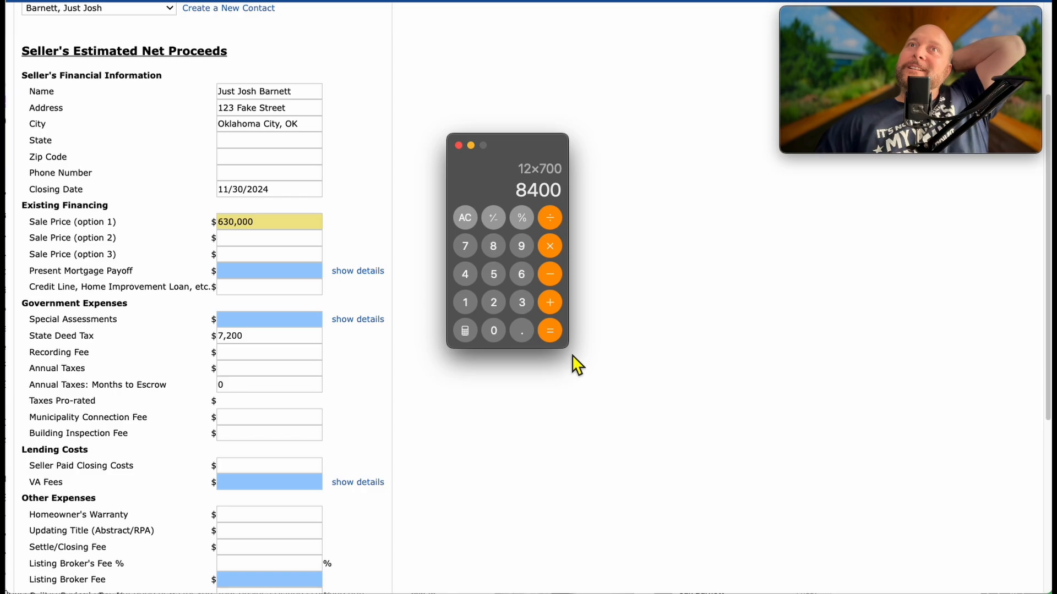
pyautogui.click(465, 331)
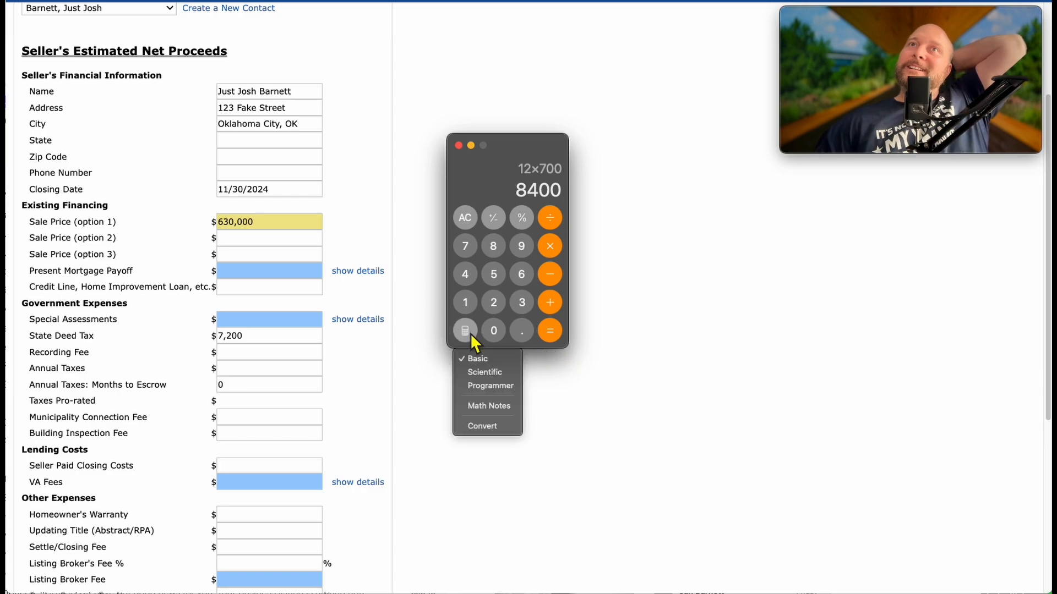
pyautogui.click(483, 372)
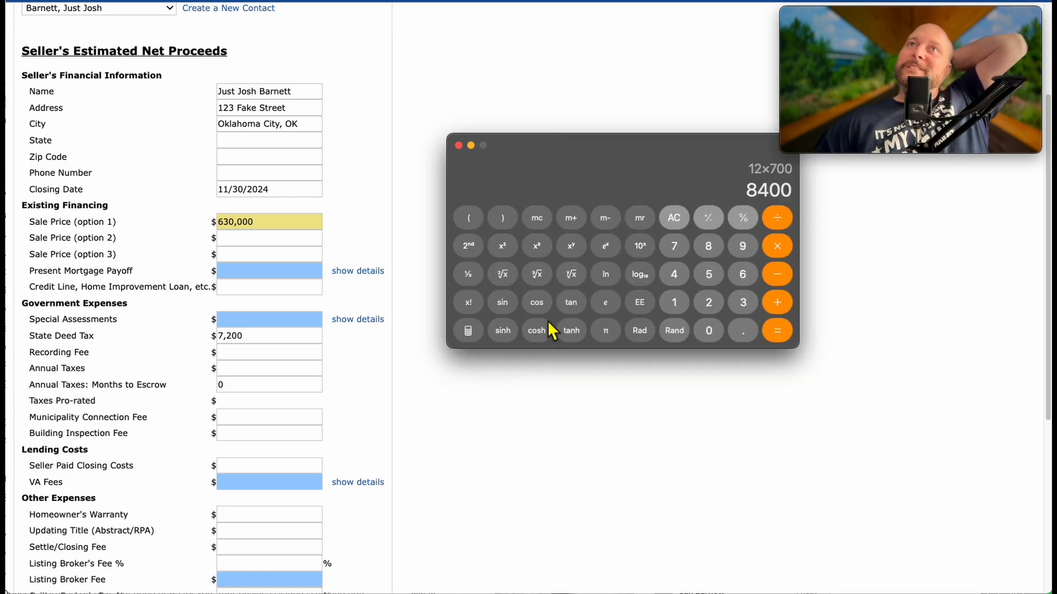
pyautogui.moveTo(615, 170); pyautogui.dragTo(576, 187)
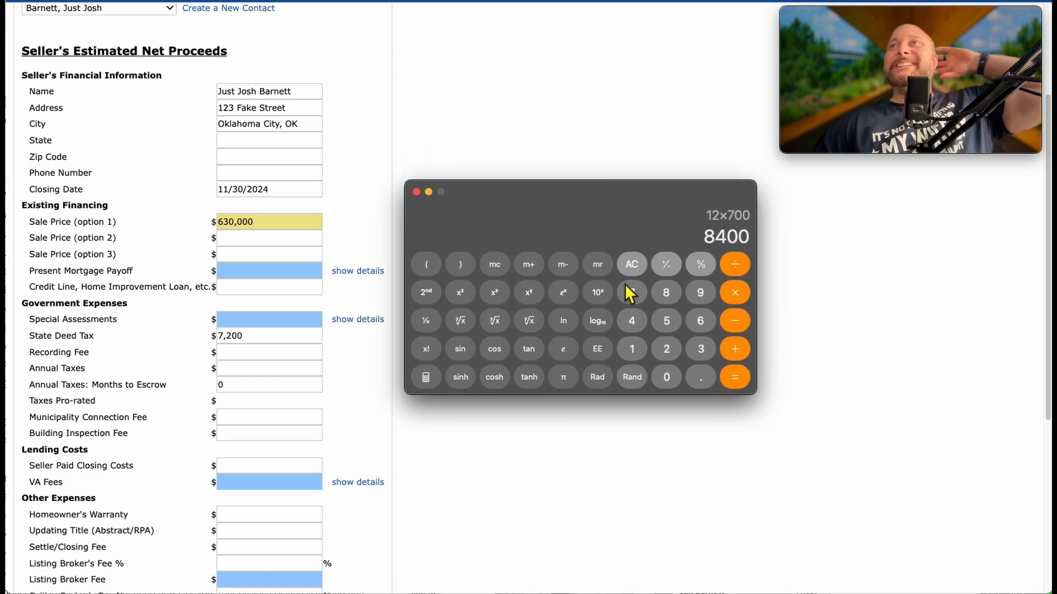
# Clear the calculator, divide 7500 by 12 and multiply the result by 11.
pyautogui.click(631, 265)
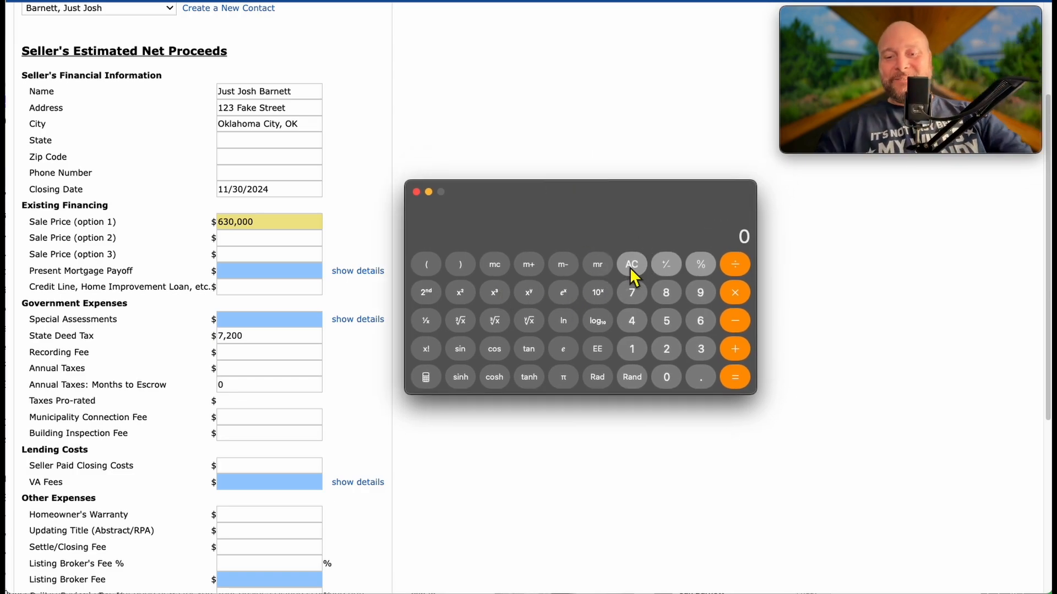
pyautogui.write('7500')
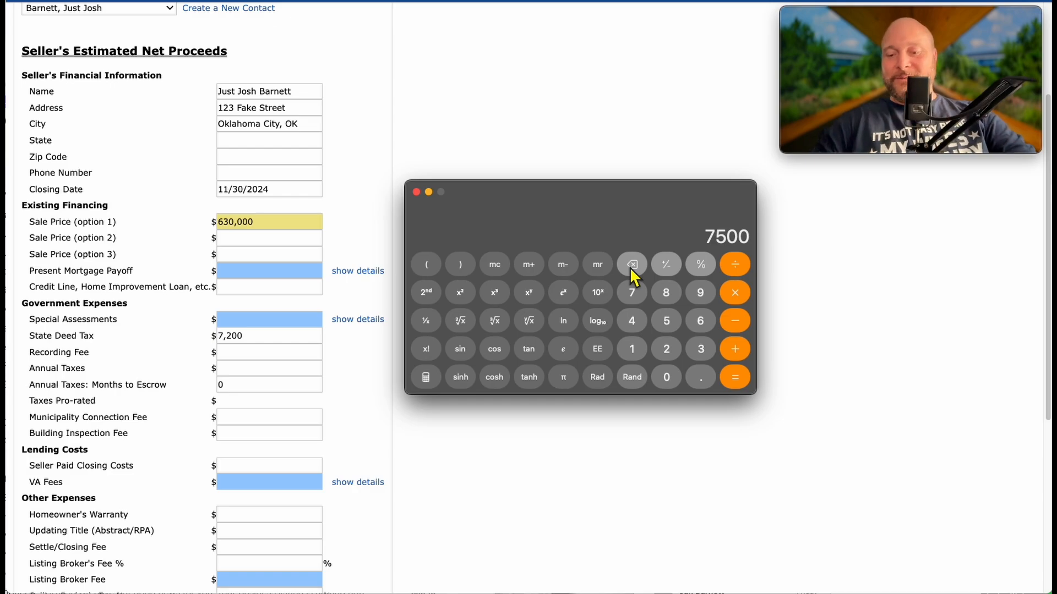
pyautogui.write('/12')
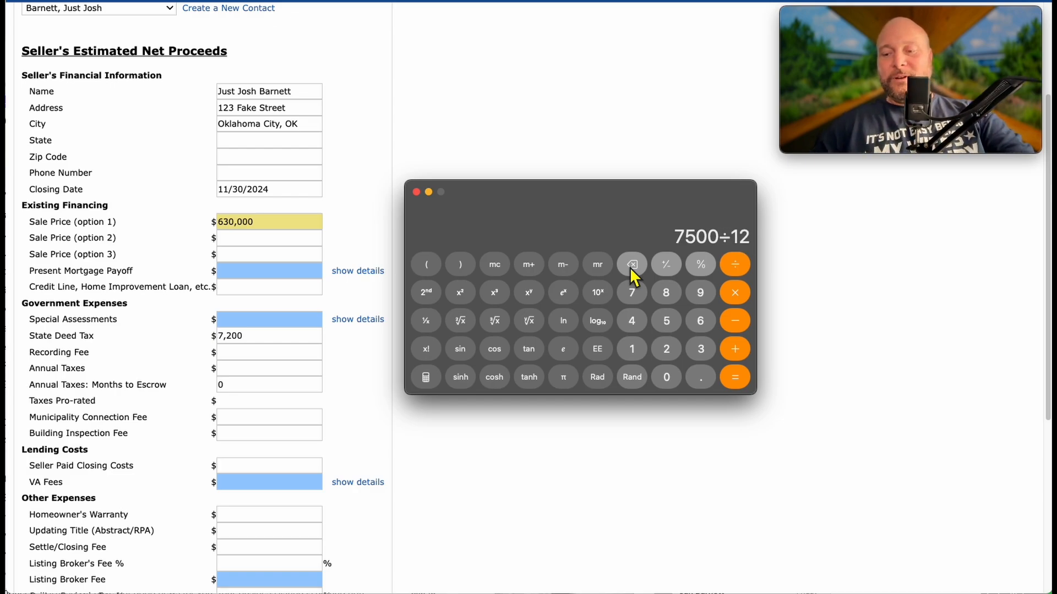
pyautogui.press('Return')
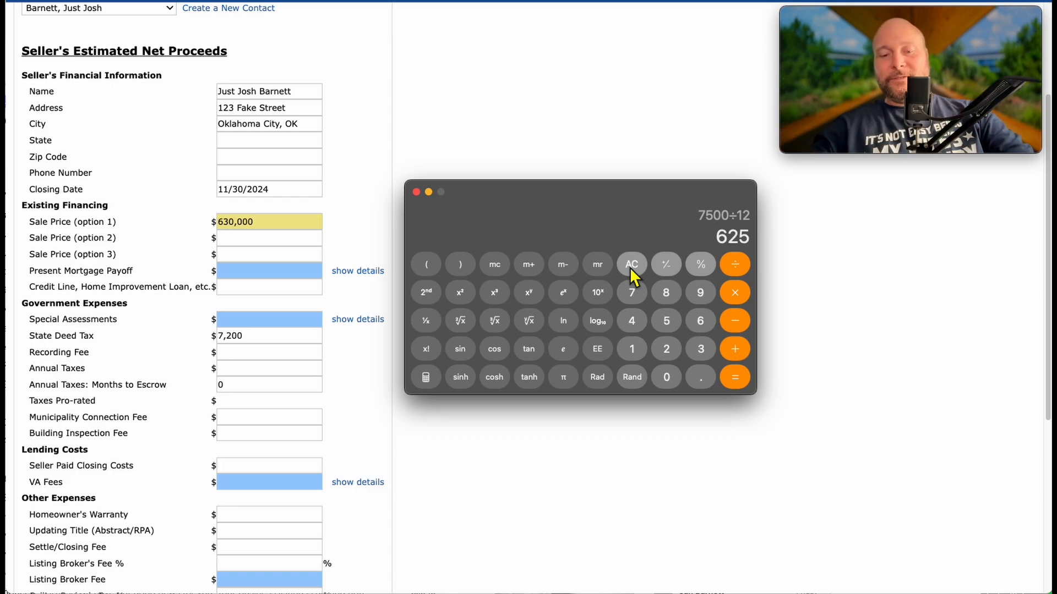
pyautogui.write('*11')
pyautogui.press('Return')
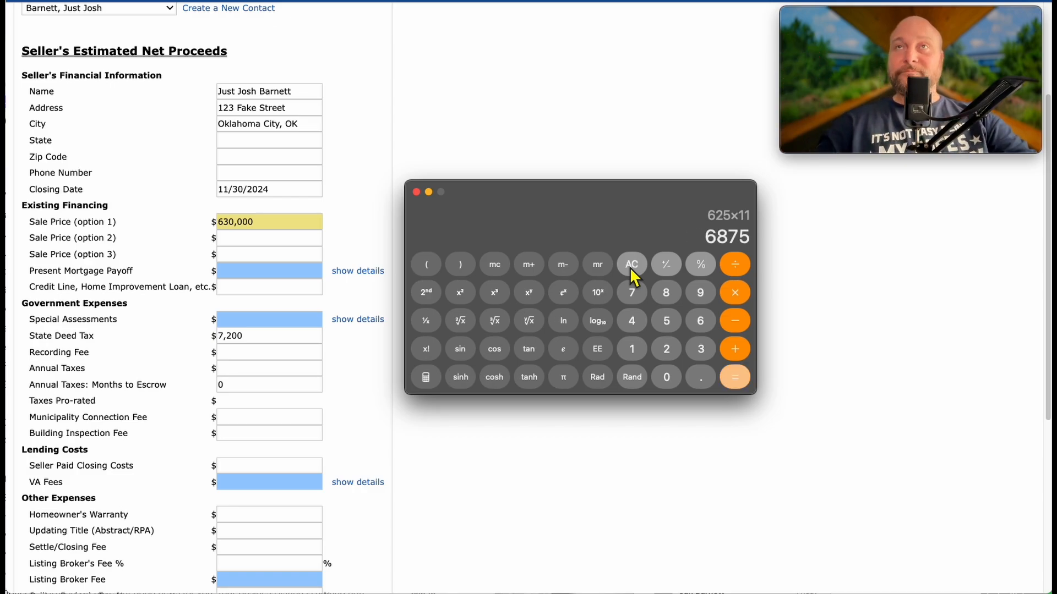
# Replace the netsheet's State Deed Tax with 6,875.
pyautogui.click(295, 342)
pyautogui.moveTo(291, 338); pyautogui.dragTo(216, 337)
pyautogui.write('6875')
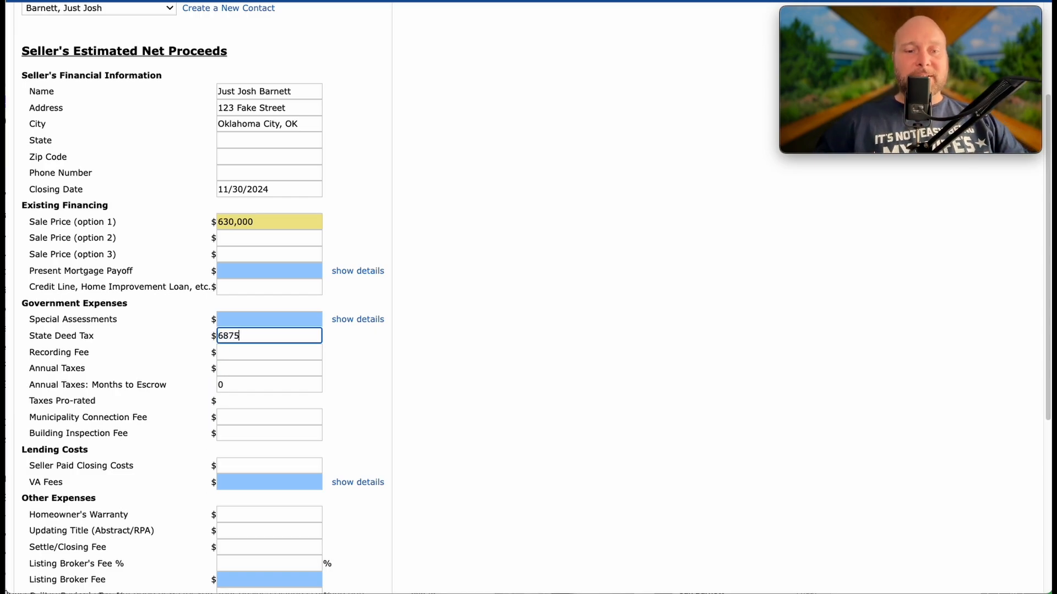
pyautogui.press('super+Tab')
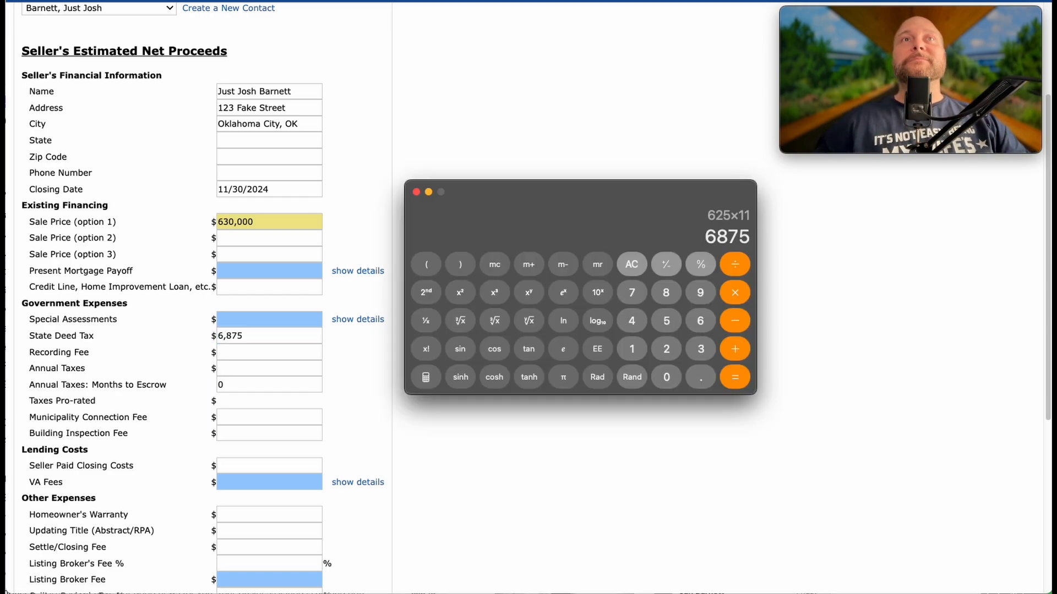
pyautogui.press('super+Tab')
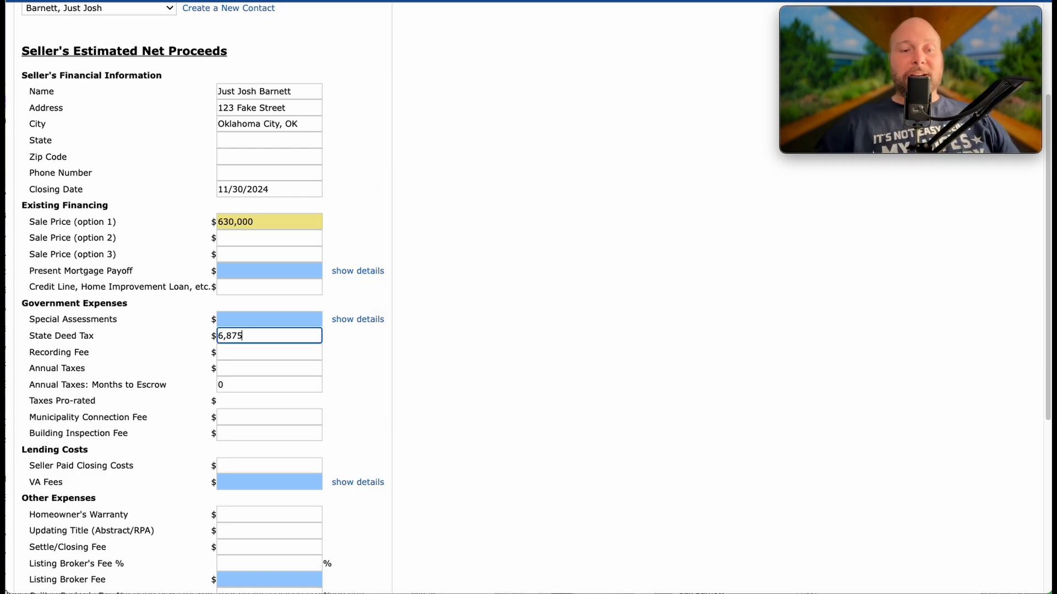
# Switch to Calculator, multiply 630 by 1.5 and add 6875 to the result.
pyautogui.press('super+Tab')
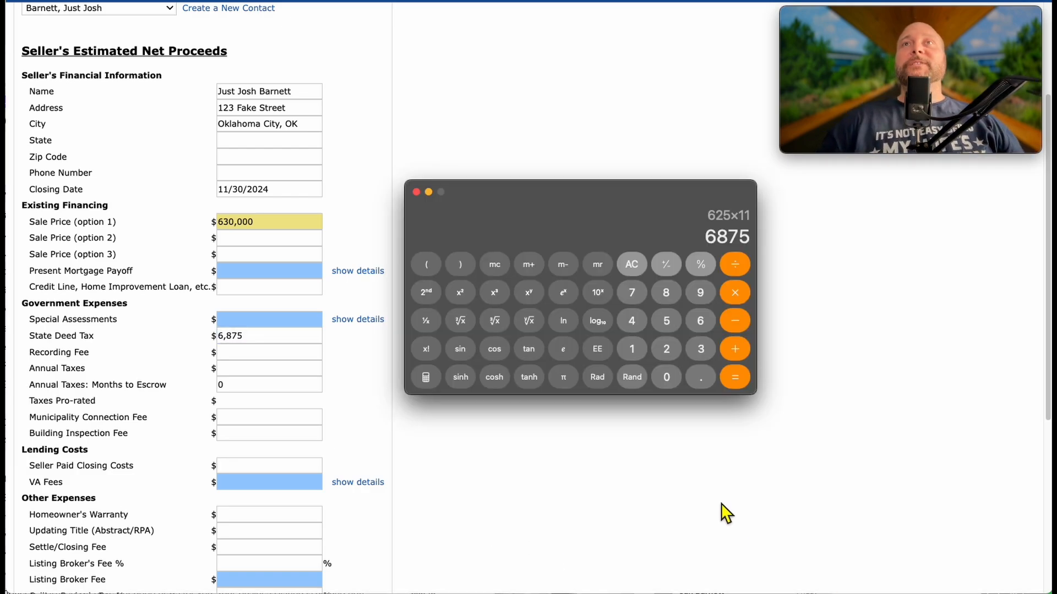
pyautogui.click(704, 326)
pyautogui.click(702, 350)
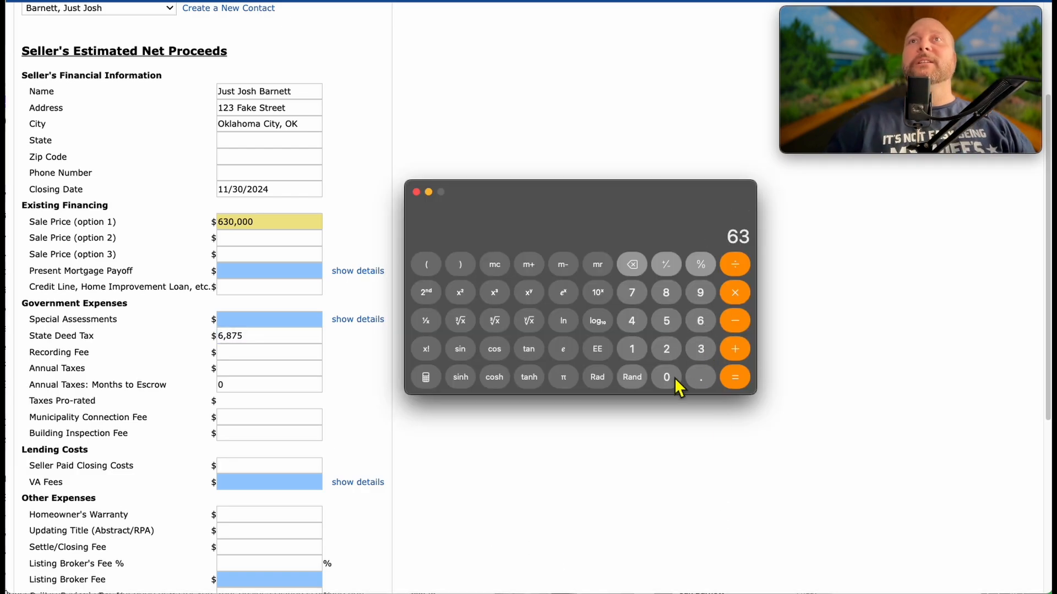
pyautogui.click(667, 379)
pyautogui.click(738, 287)
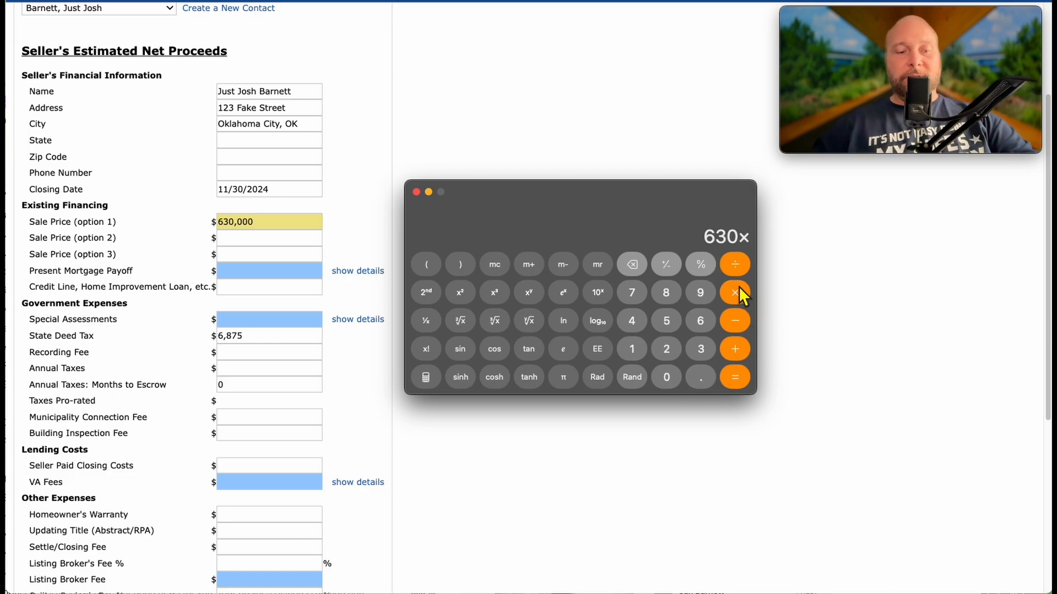
pyautogui.write('1.5')
pyautogui.press('Return')
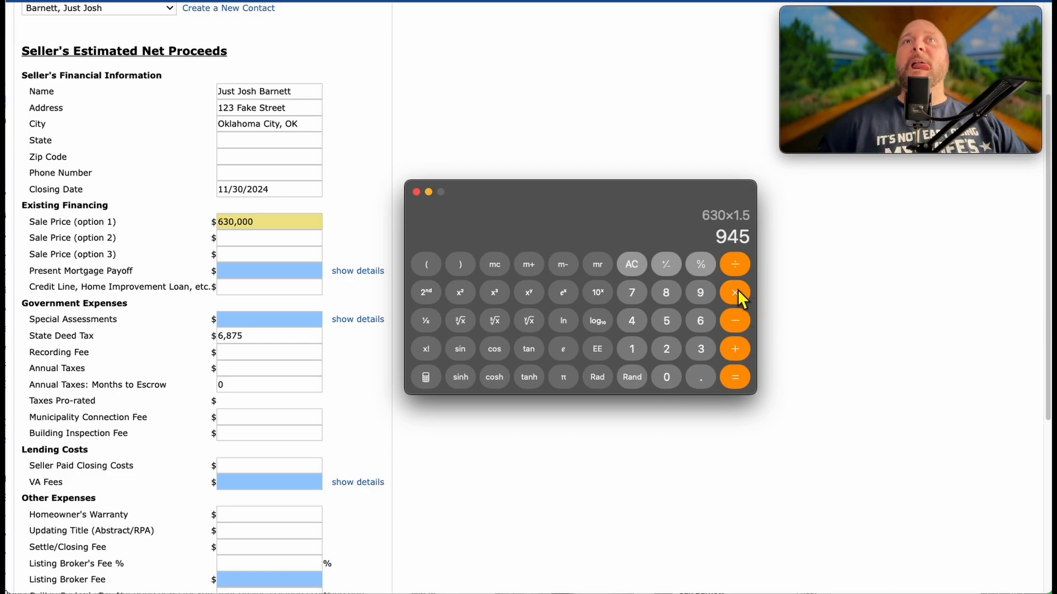
pyautogui.click(739, 351)
pyautogui.write('6875')
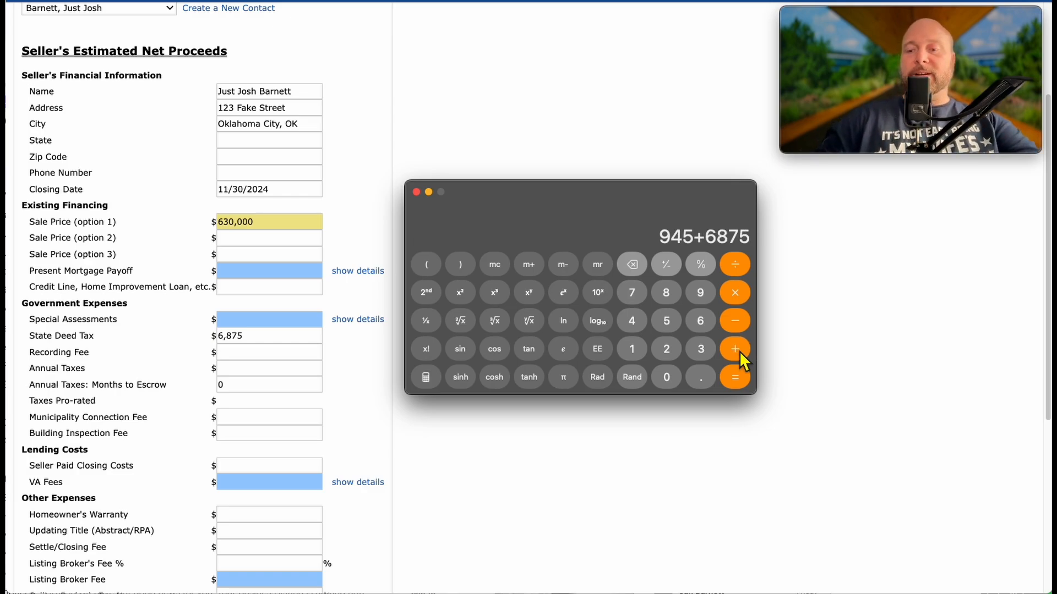
pyautogui.press('Return')
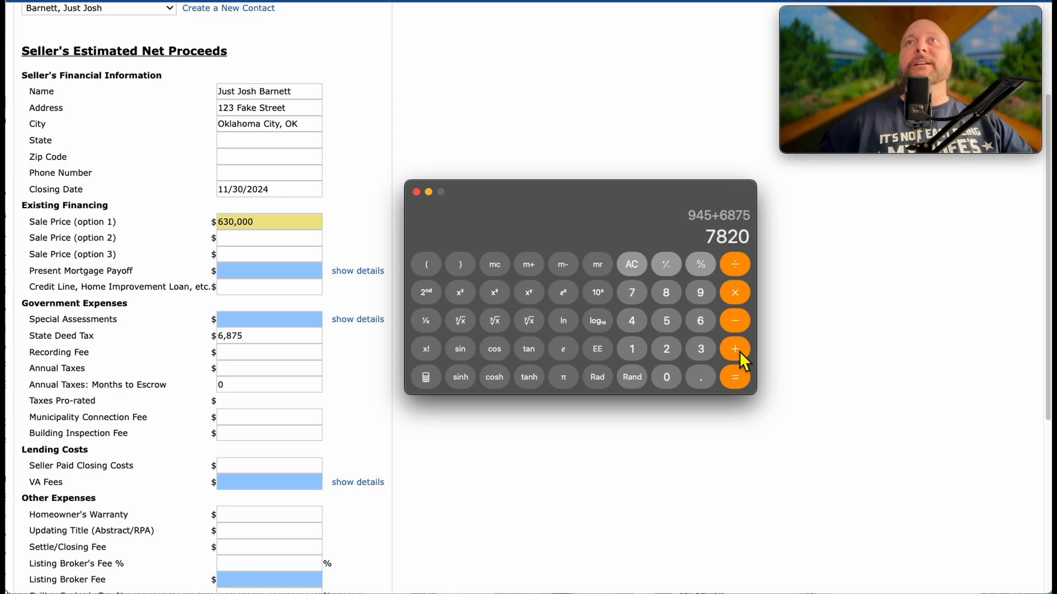
# Return to the netsheet and replace the State Deed Tax with 7820.
pyautogui.click(292, 338)
pyautogui.write('7')
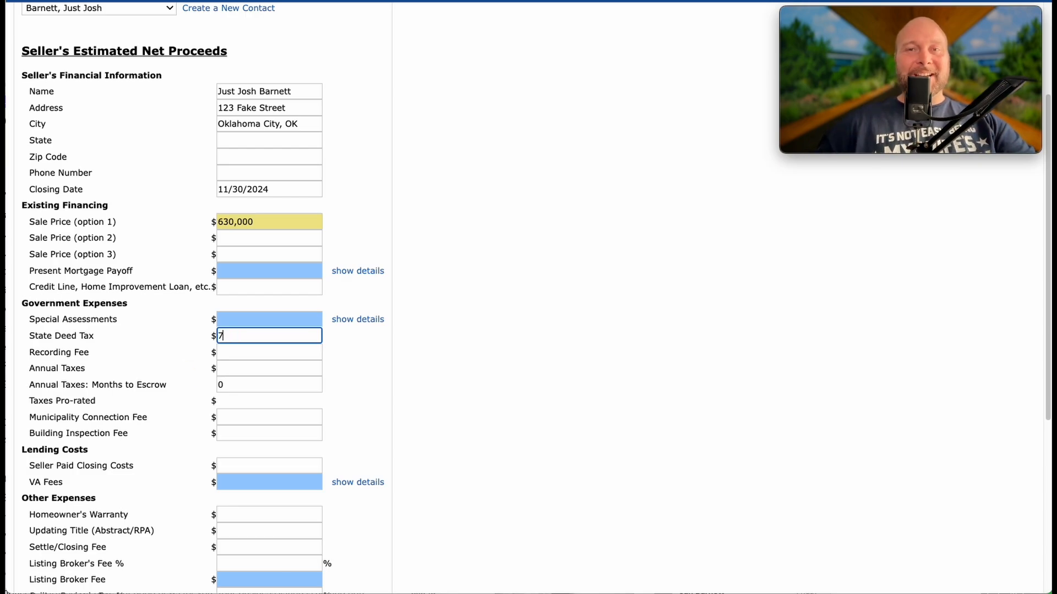
pyautogui.press('super+Tab')
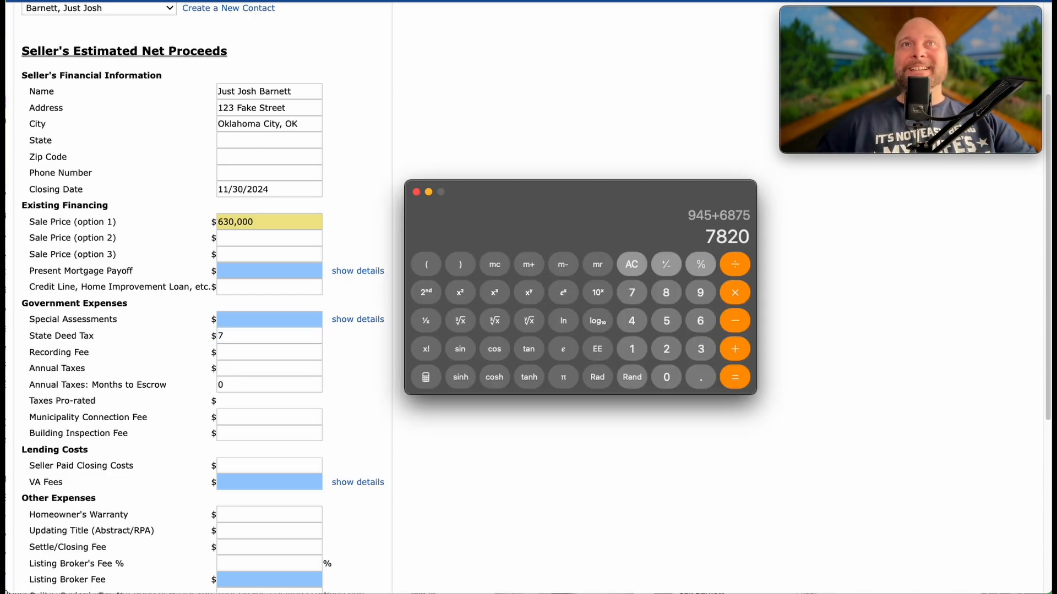
pyautogui.click(230, 340)
pyautogui.write('820')
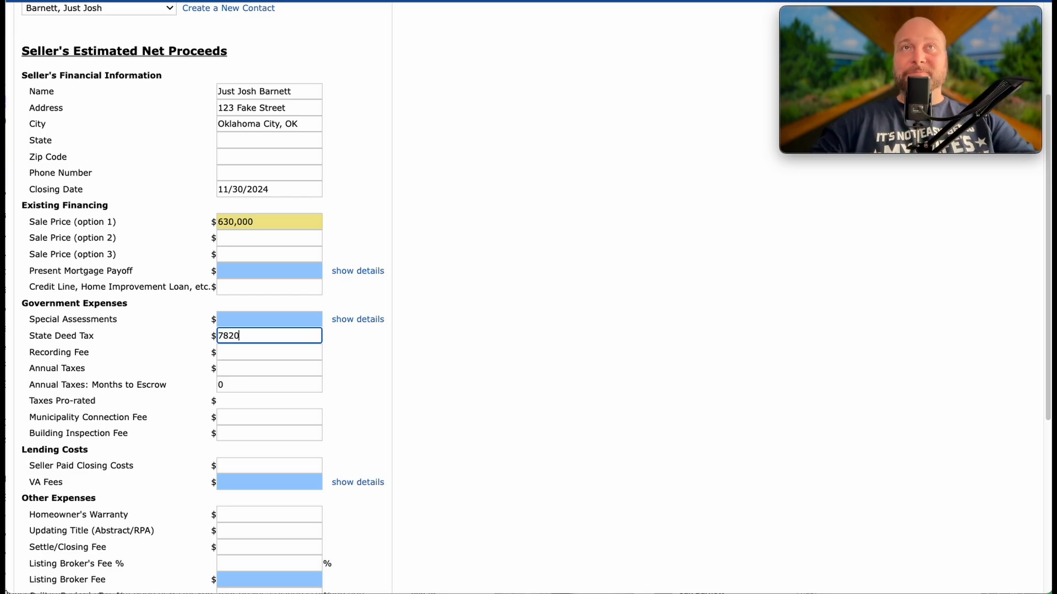
# Set the Recording Fee under Government Expenses to 21.
pyautogui.click(237, 357)
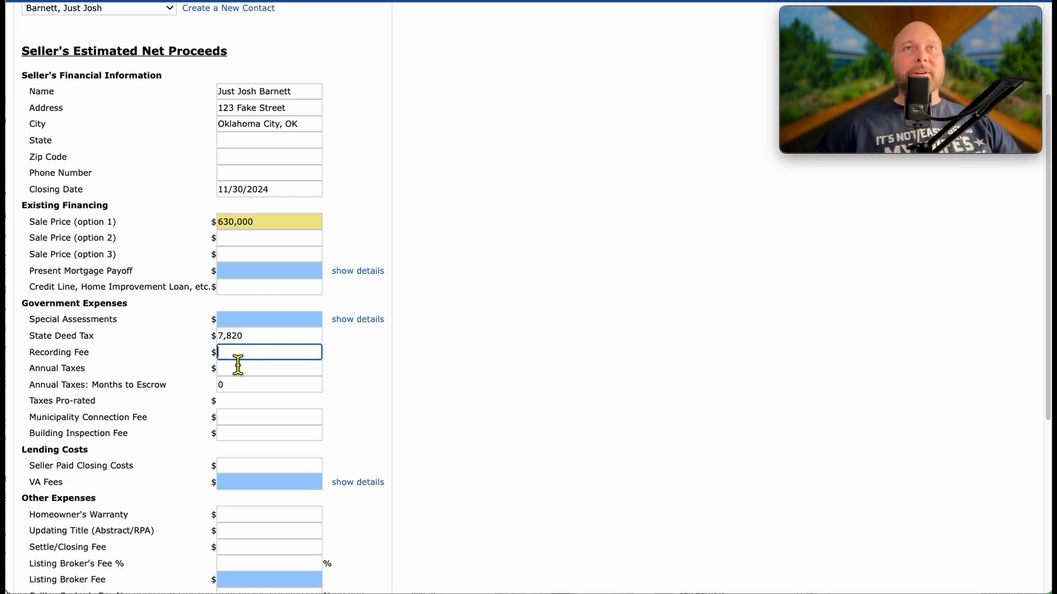
pyautogui.write('23')
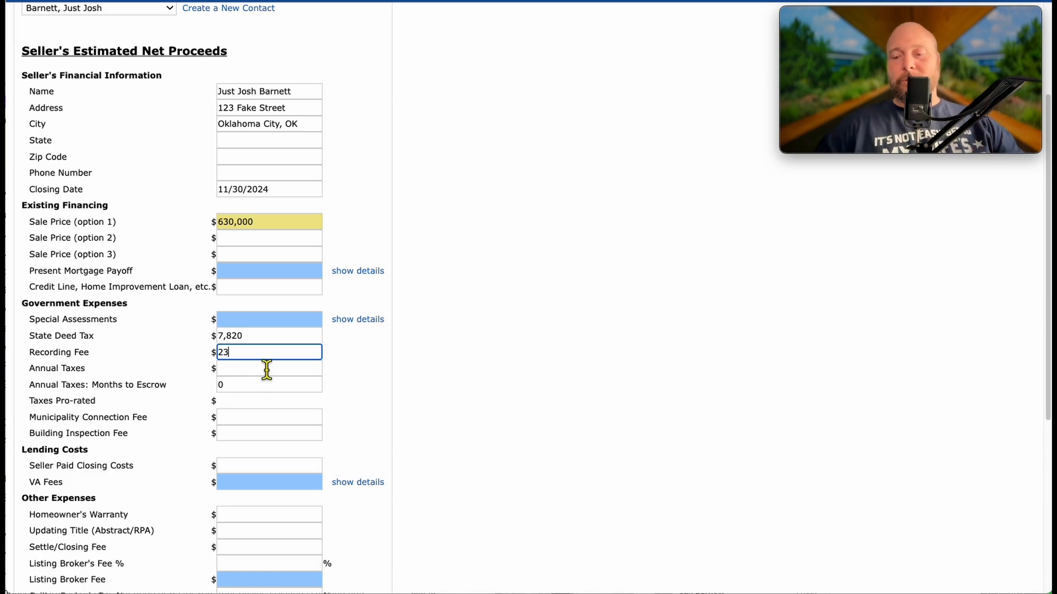
pyautogui.press('BackSpace')
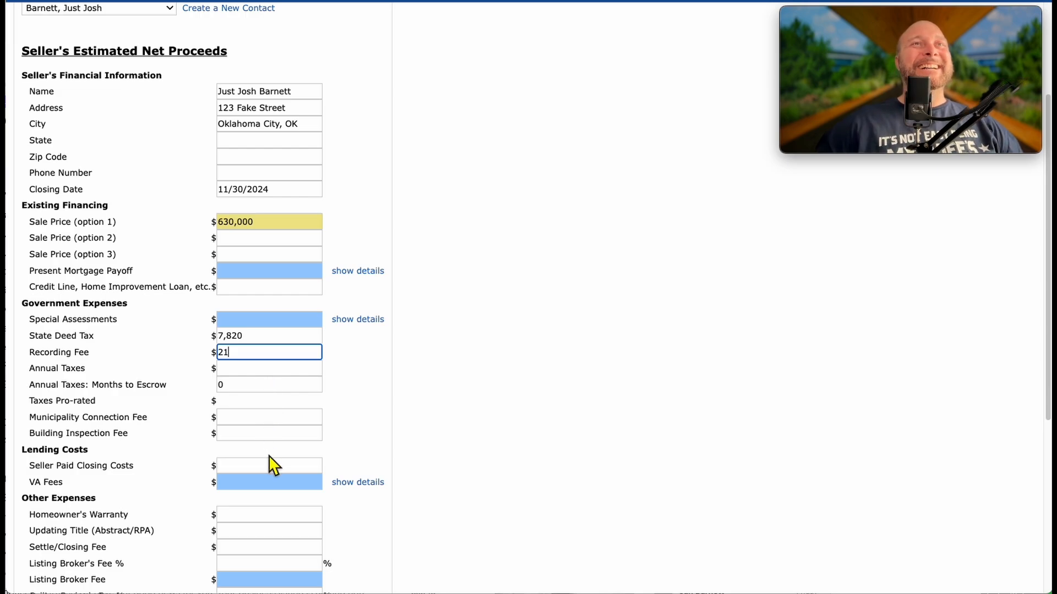
# Set the Listing Broker's Fee under Other Expenses to 3 percent.
pyautogui.scroll(-3, 270, 457)
pyautogui.scroll(-2, 269, 454)
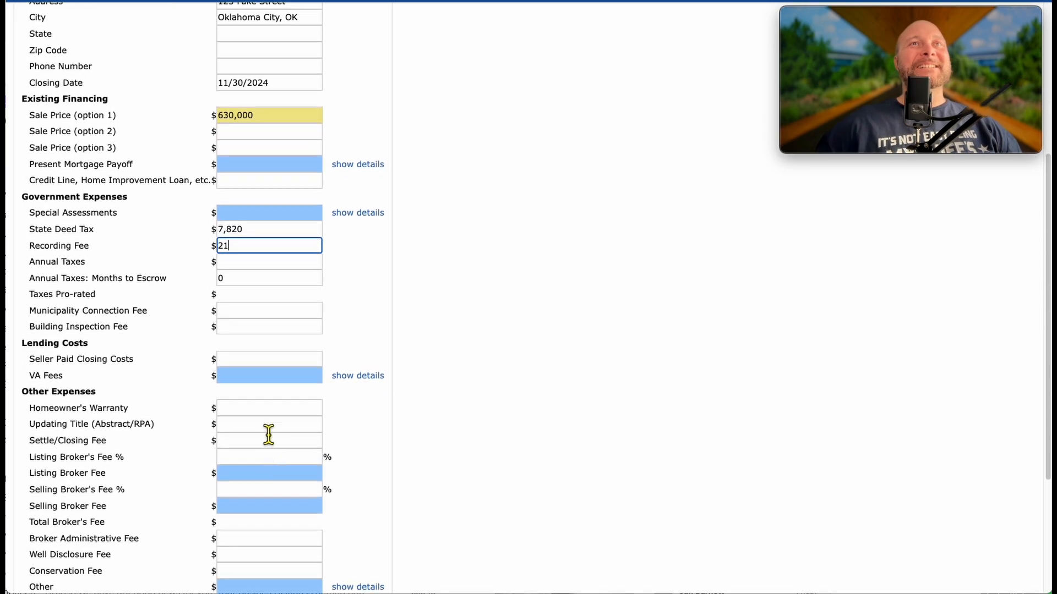
pyautogui.scroll(6, 292, 371)
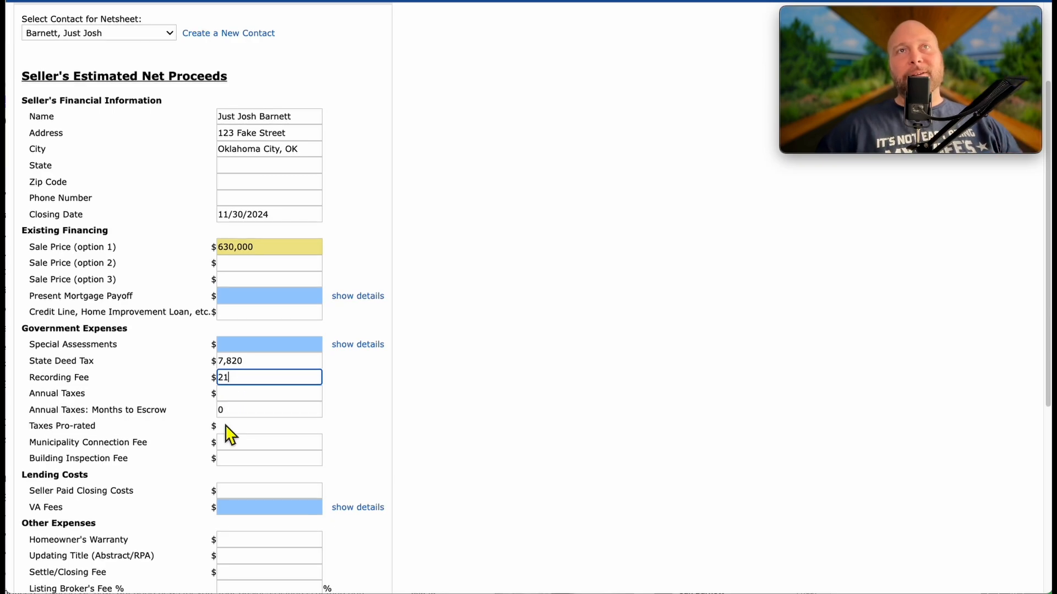
pyautogui.scroll(-13, 252, 453)
pyautogui.click(273, 296)
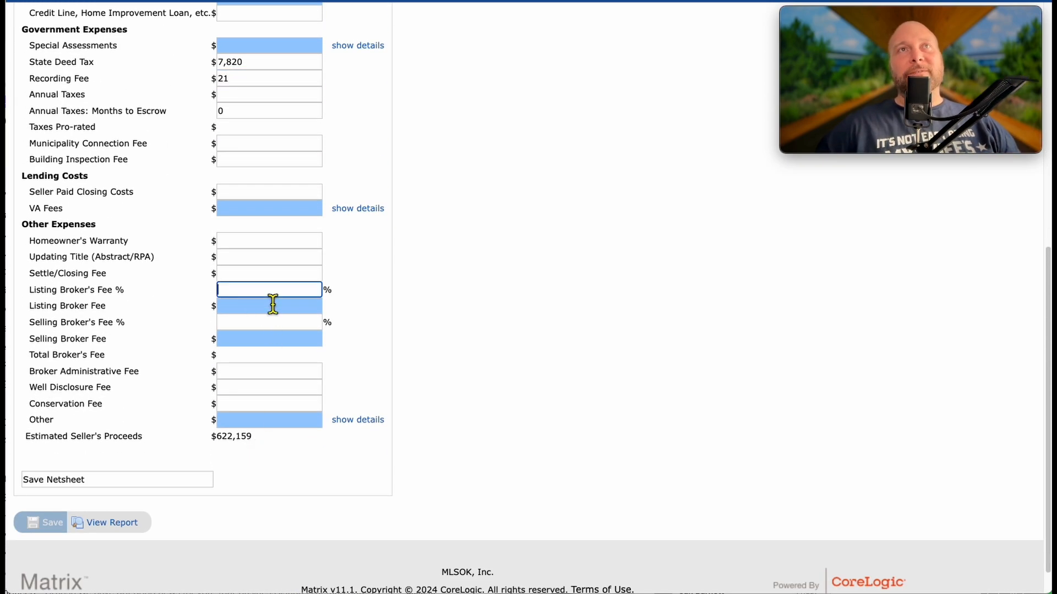
pyautogui.scroll(15, 413, 314)
pyautogui.scroll(-9, 412, 313)
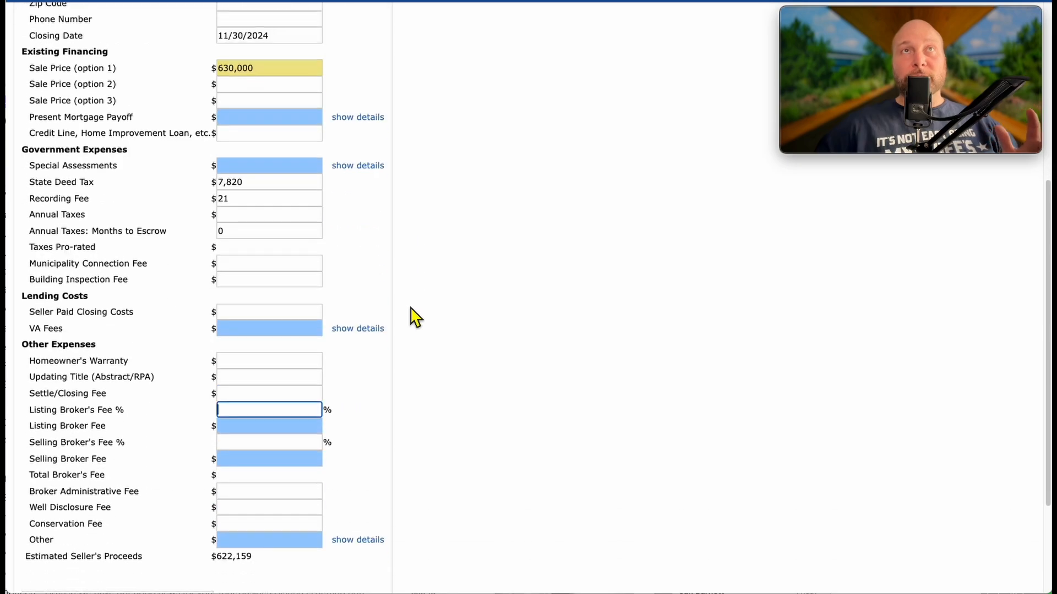
pyautogui.write('3')
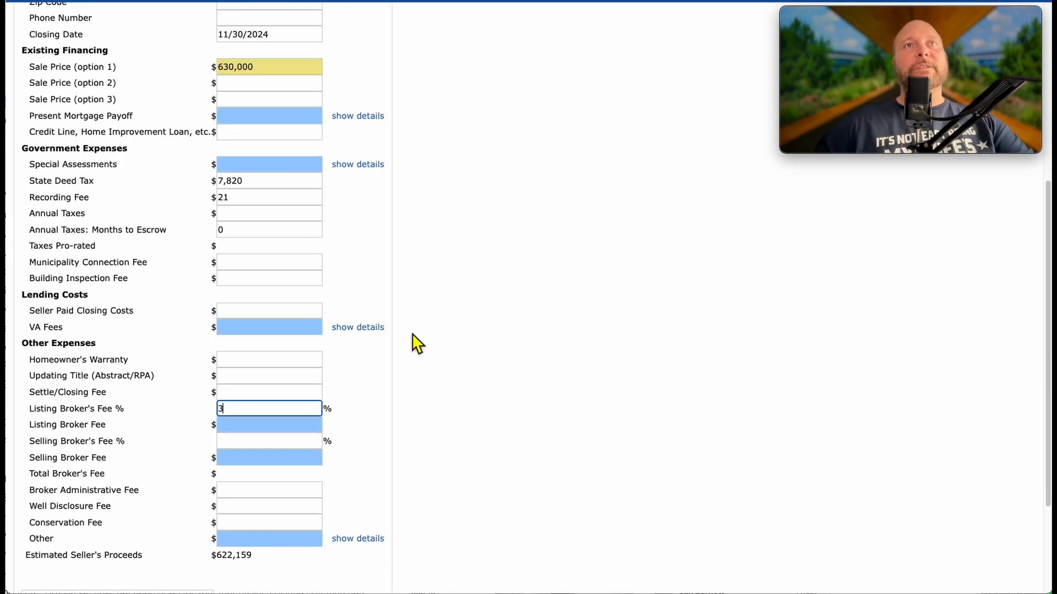
pyautogui.press('Tab')
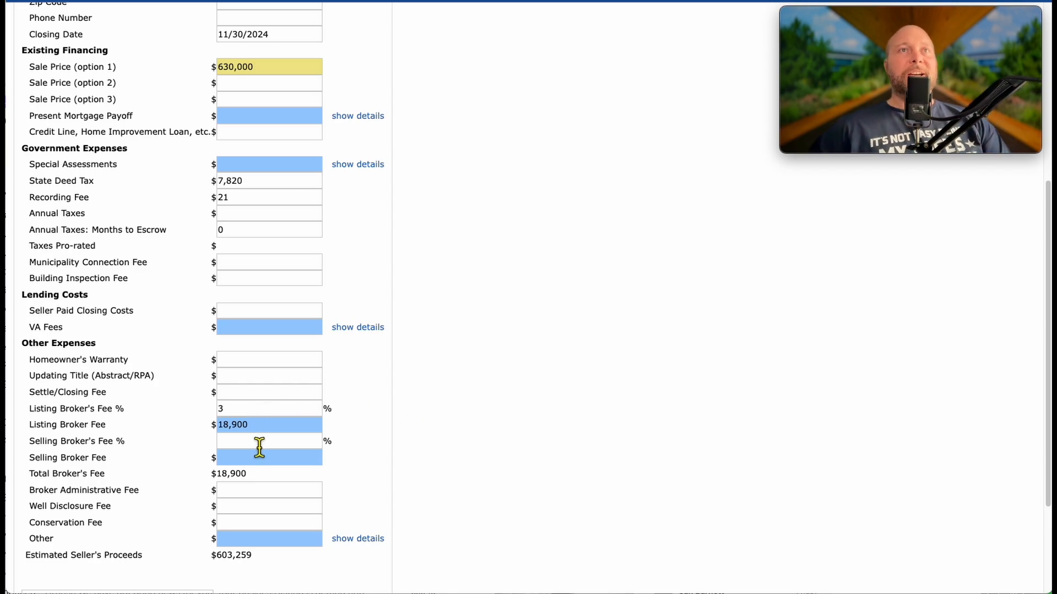
# Set the Selling Broker's Fee under Other Expenses to 3 percent.
pyautogui.click(258, 442)
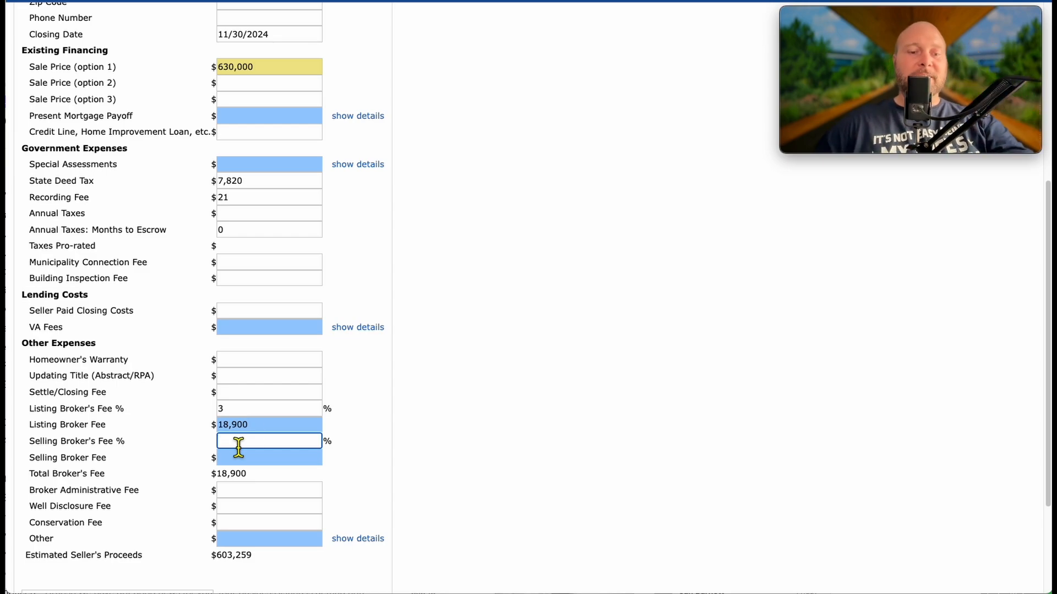
pyautogui.write('3')
pyautogui.click(389, 452)
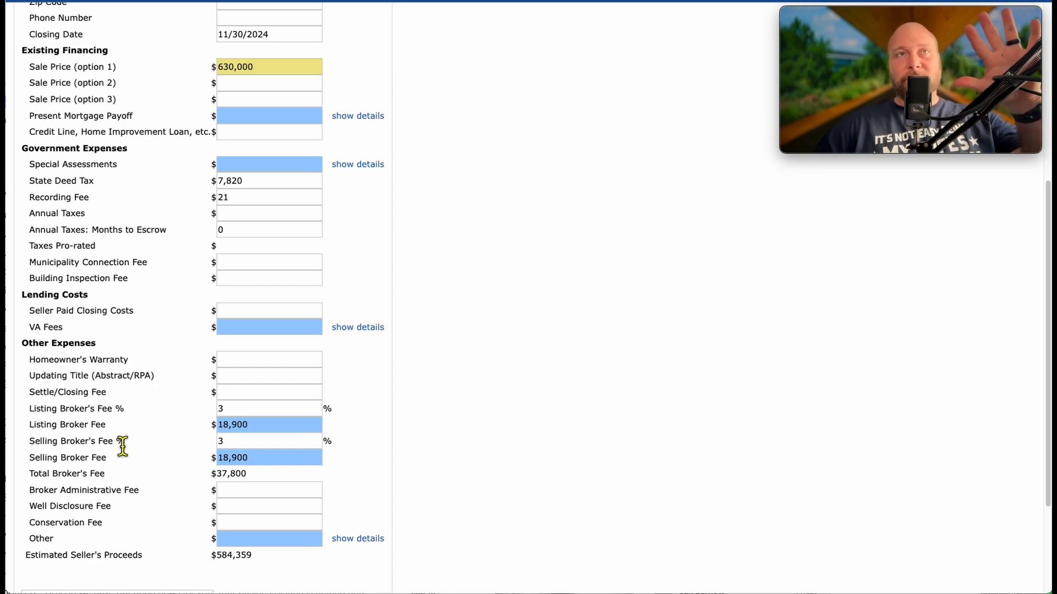
pyautogui.moveTo(122, 446); pyautogui.dragTo(27, 441)
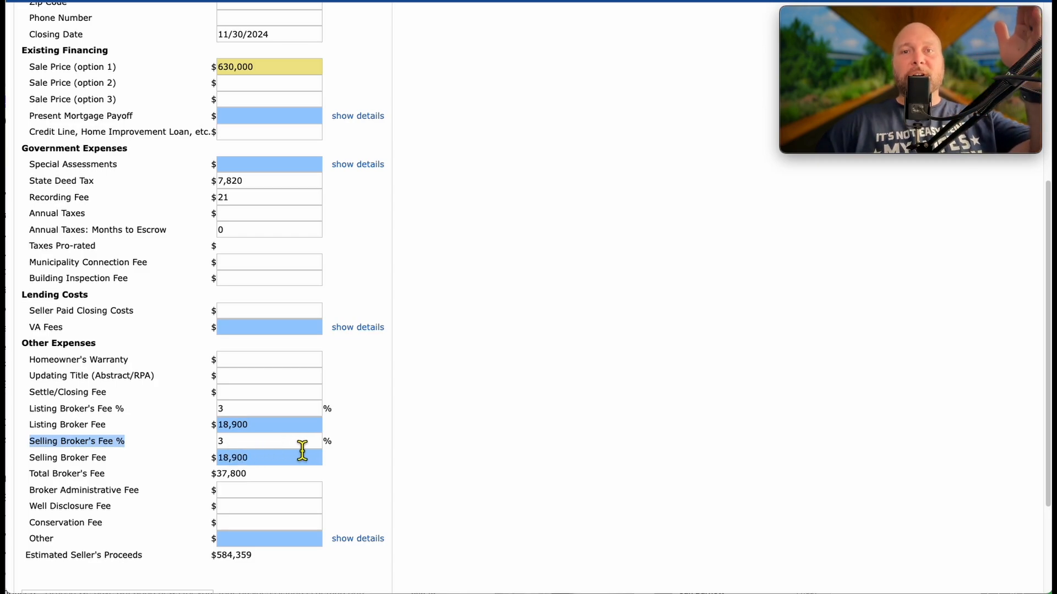
pyautogui.click(393, 447)
# Enter 650 for Updating Title (Abstract/RPA) and 650 for the Settle/Closing Fee under Other Expenses.
pyautogui.scroll(-1, 391, 474)
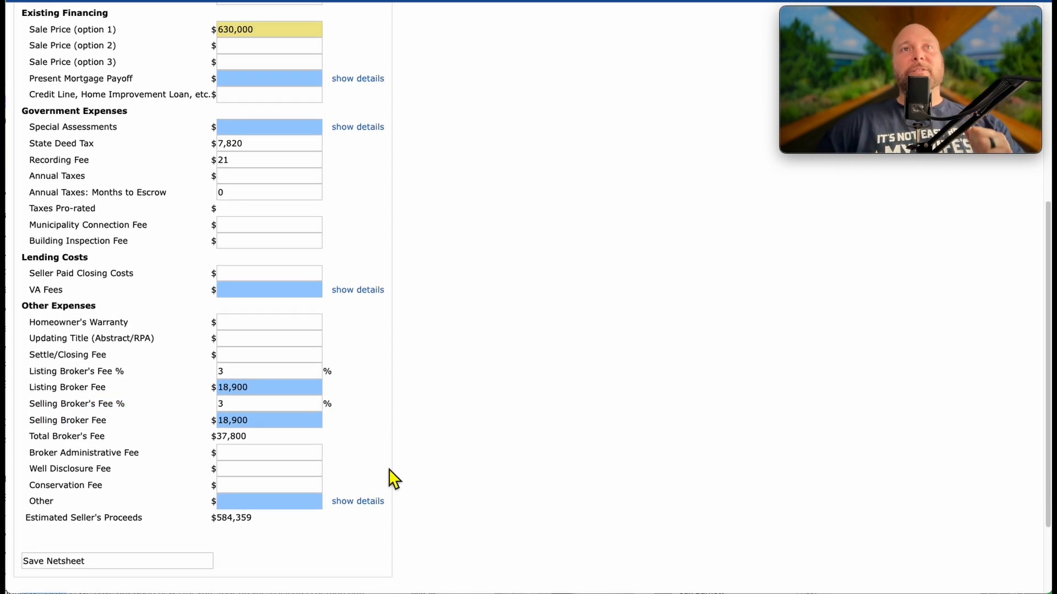
pyautogui.scroll(-3, 395, 460)
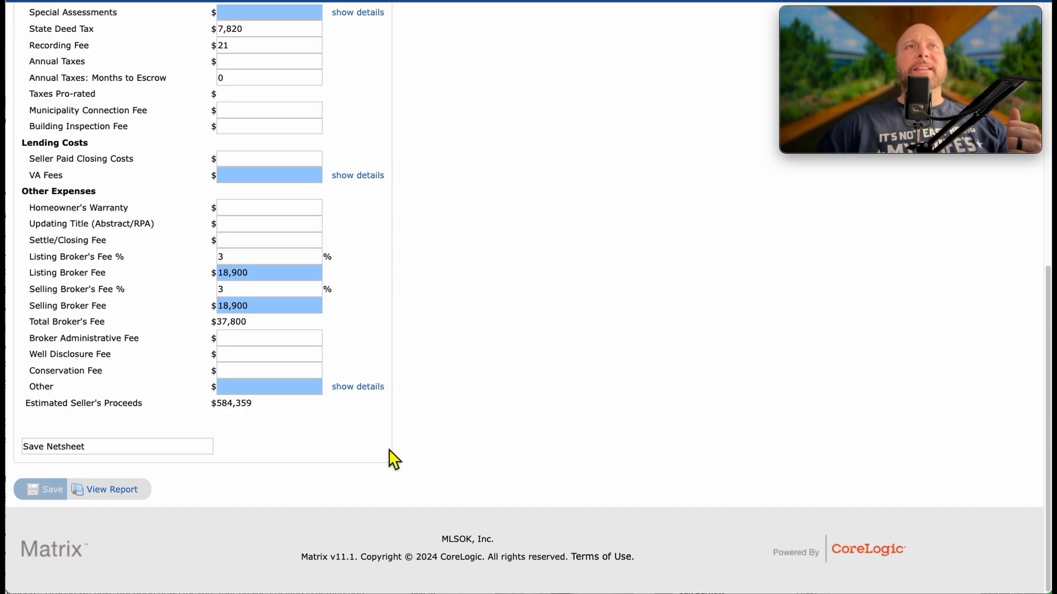
pyautogui.scroll(4, 449, 435)
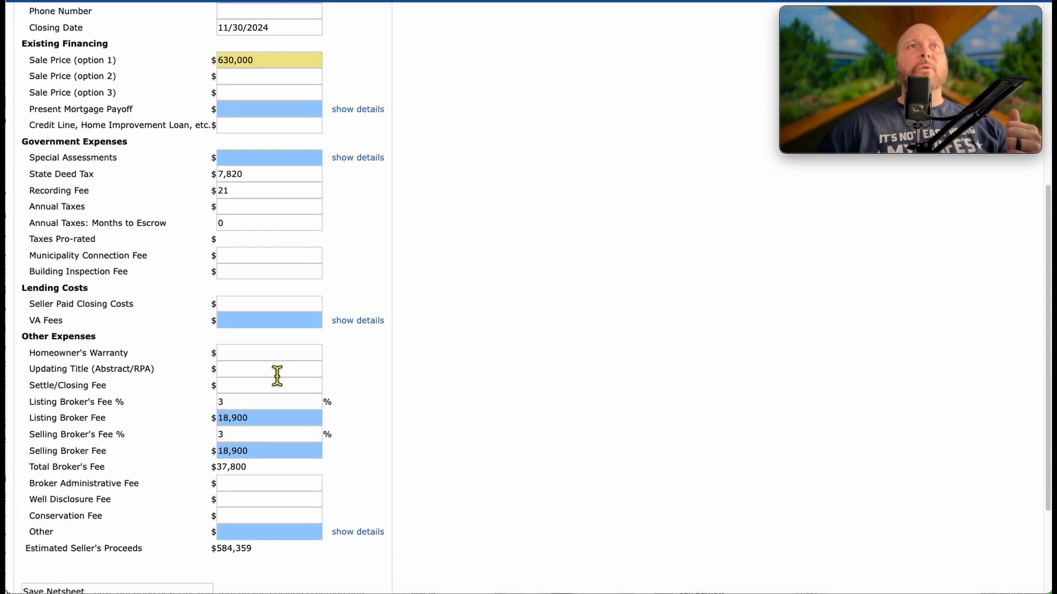
pyautogui.click(260, 372)
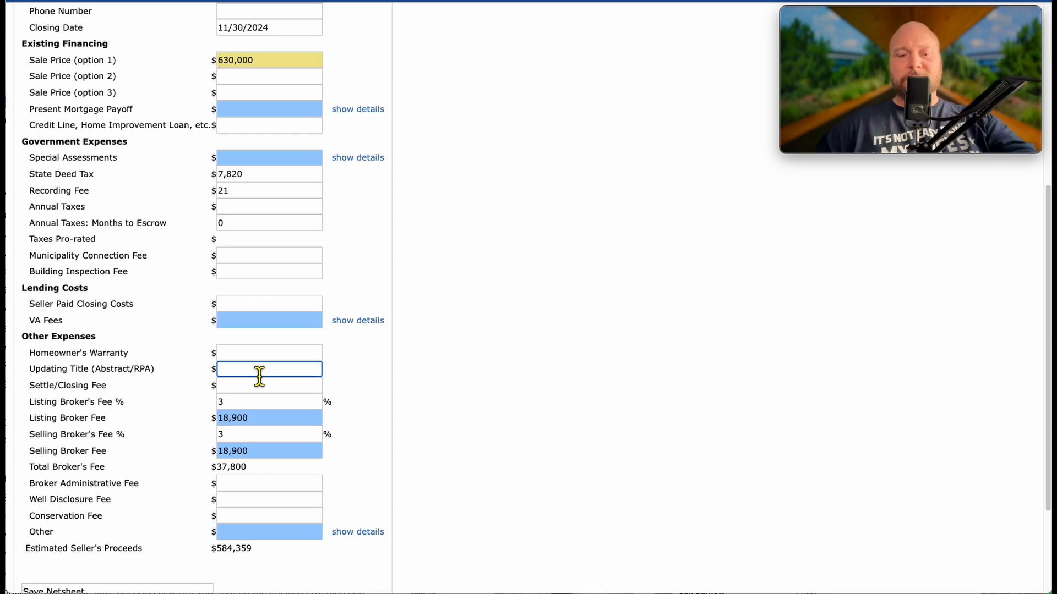
pyautogui.write('650')
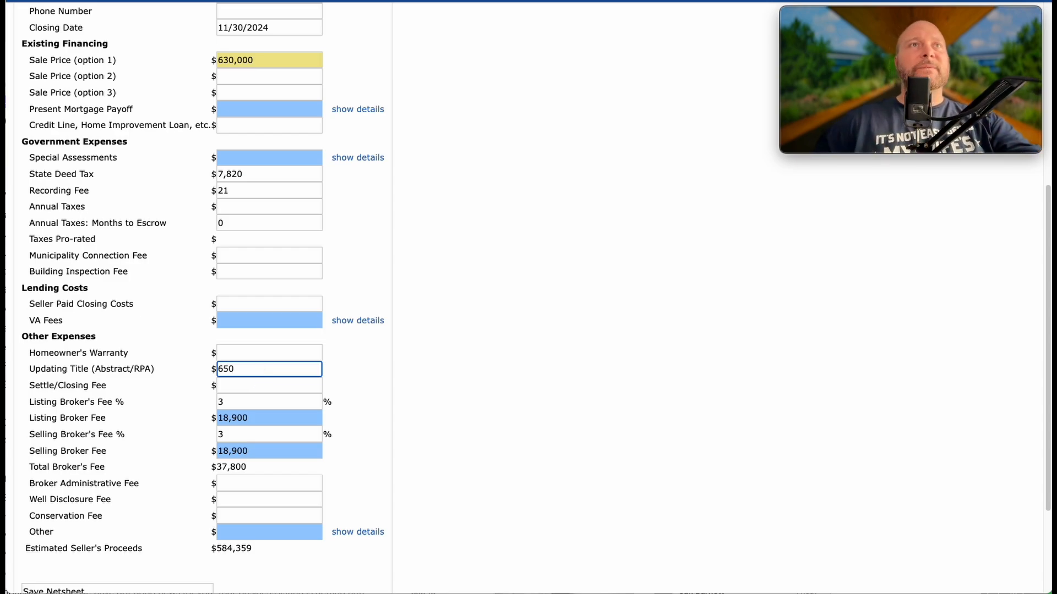
pyautogui.click(264, 387)
pyautogui.write('650')
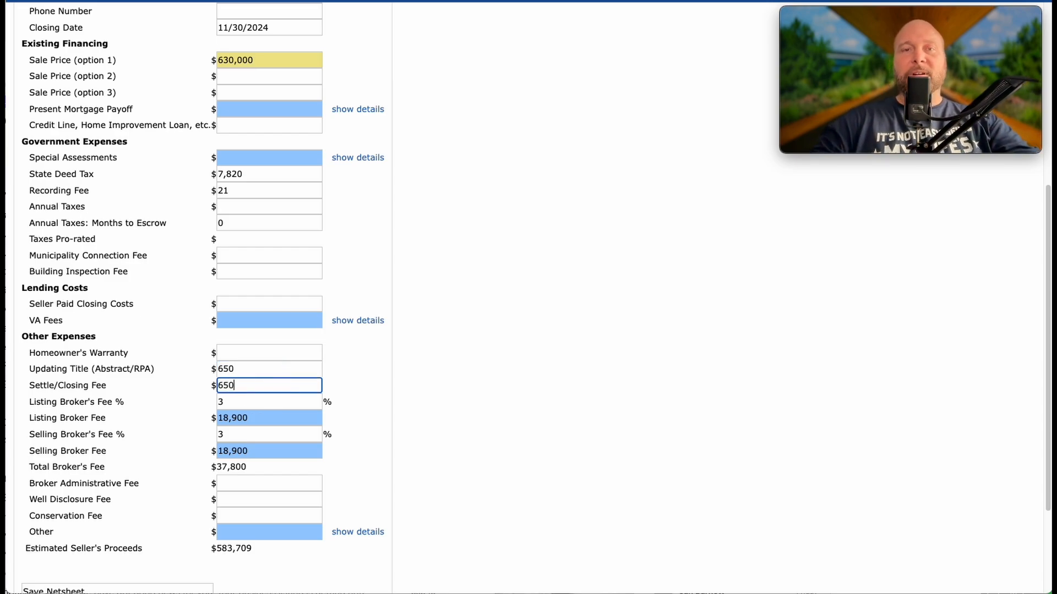
pyautogui.click(465, 436)
# Name the netsheet "Average in Quail Creek North of Oklahoma City" and save it.
pyautogui.scroll(-3, 465, 444)
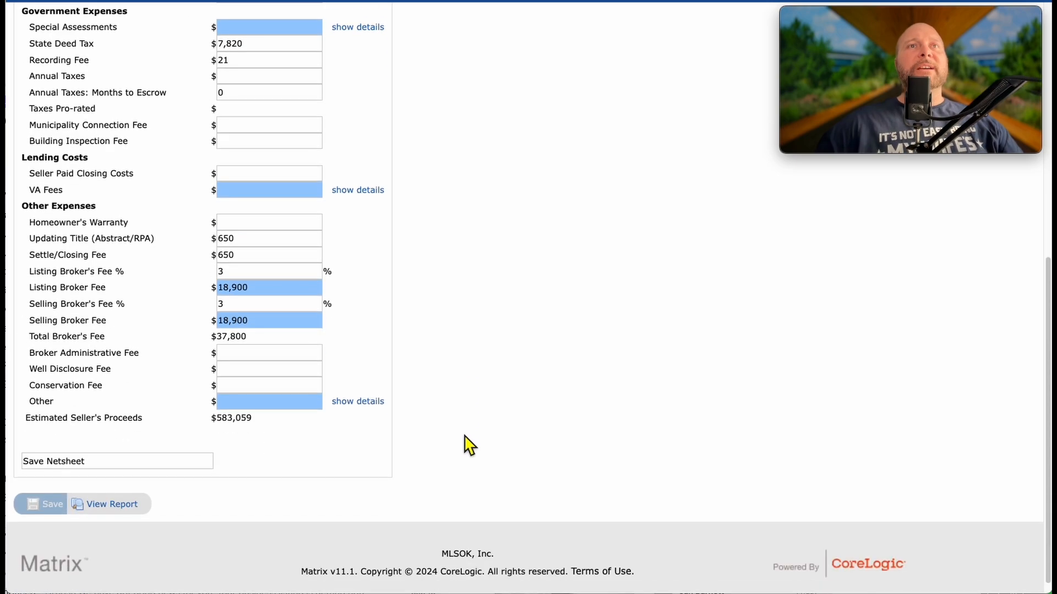
pyautogui.scroll(8, 465, 443)
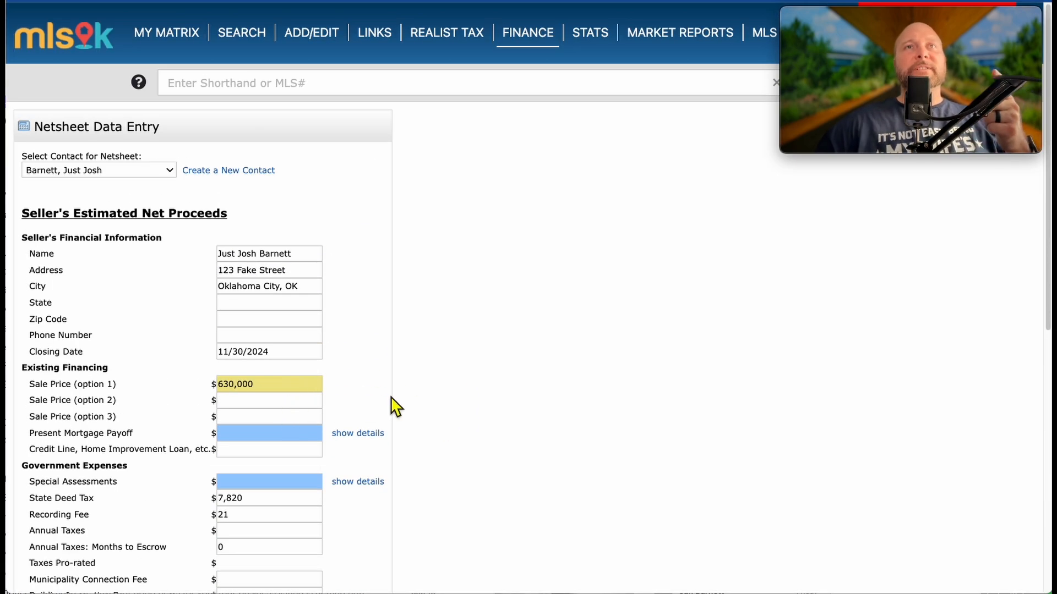
pyautogui.scroll(-5, 413, 402)
pyautogui.scroll(-3, 330, 534)
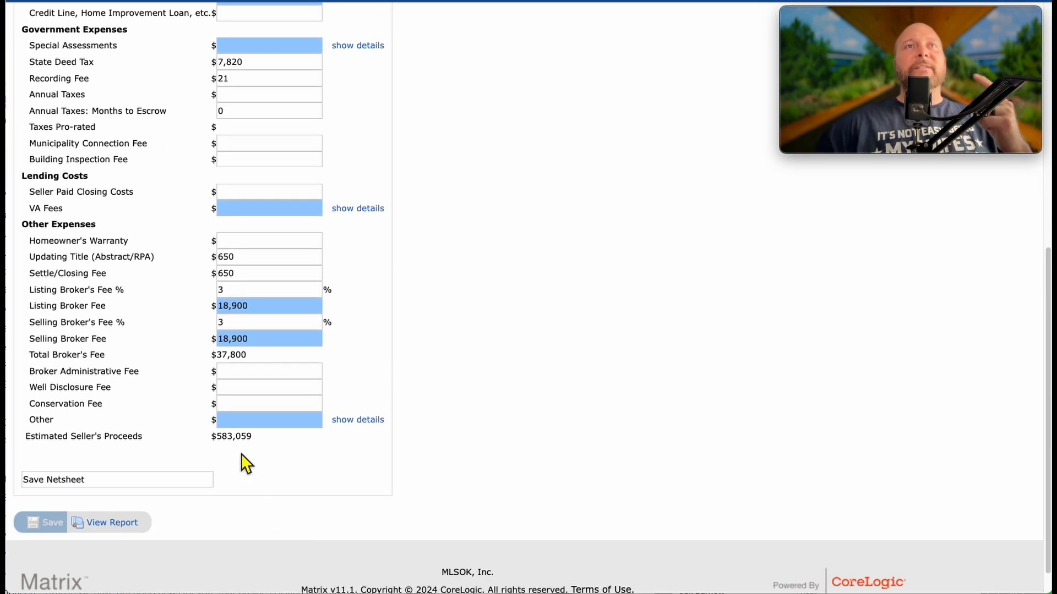
pyautogui.click(183, 480)
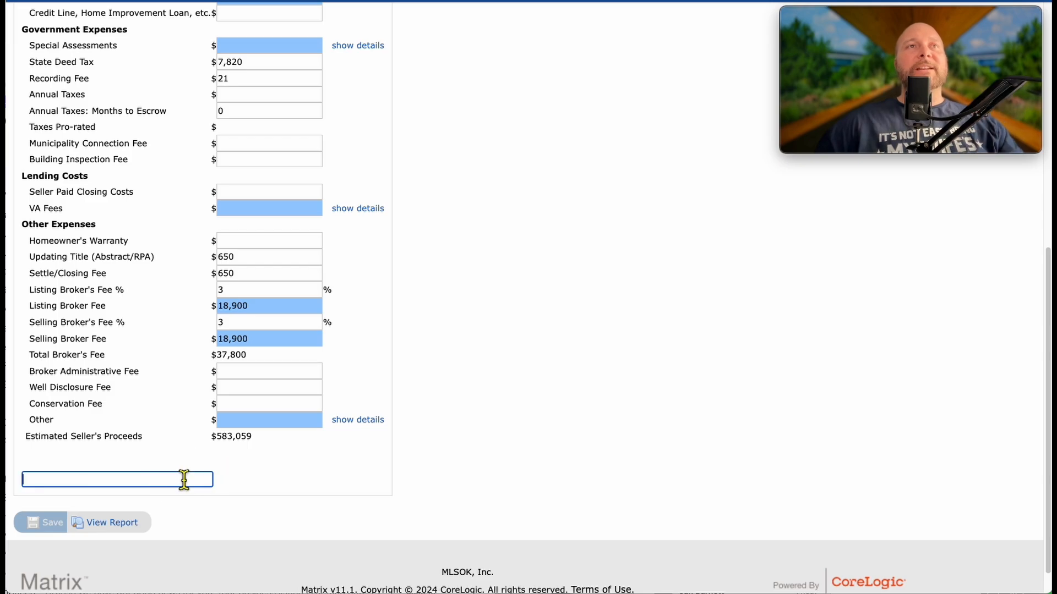
pyautogui.write('Average in Quail Creek N')
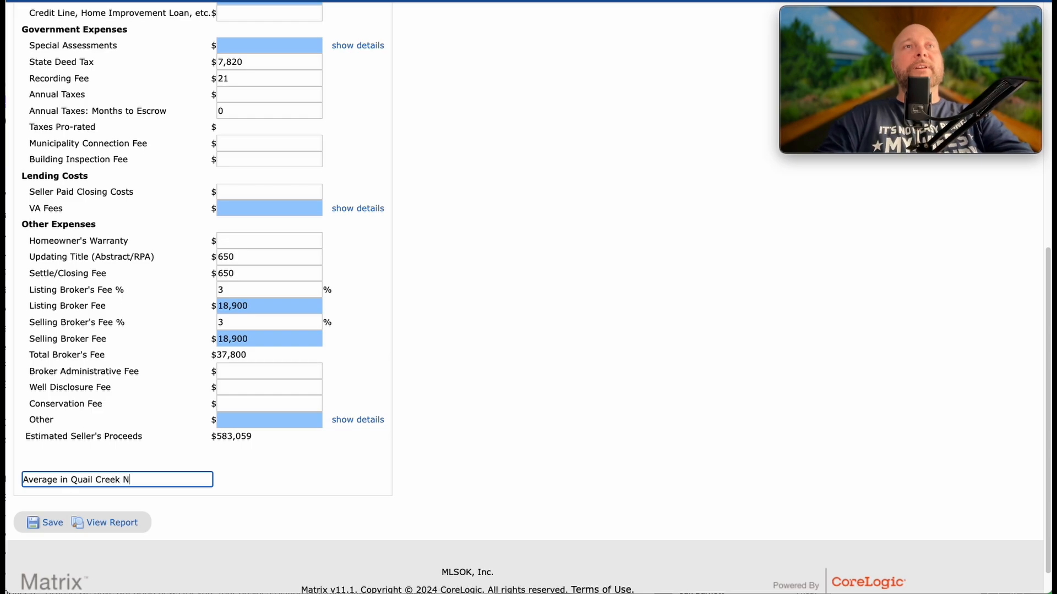
pyautogui.write('orth of Okl')
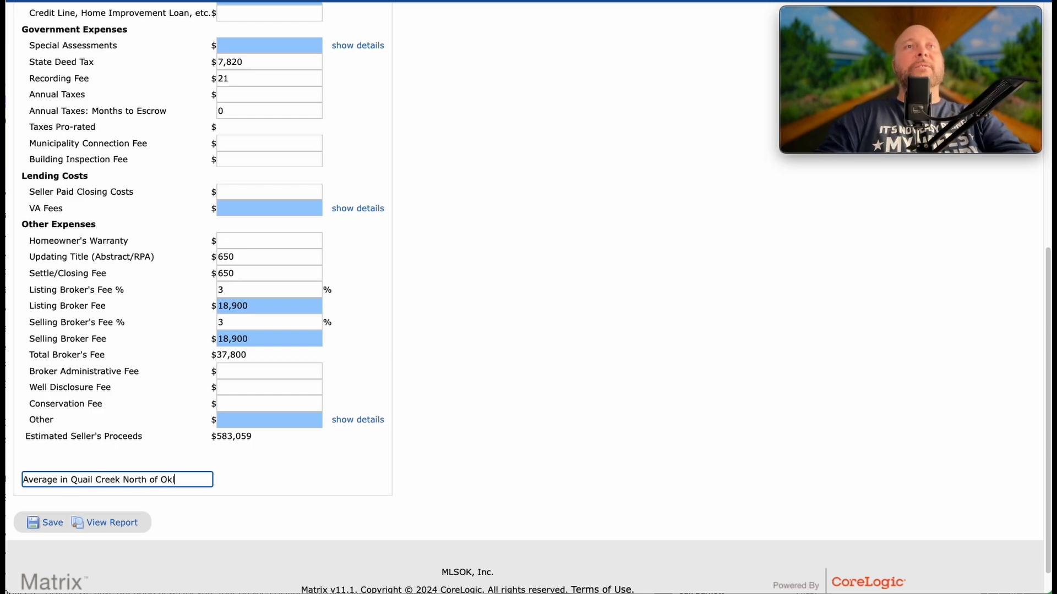
pyautogui.write('ahoma City')
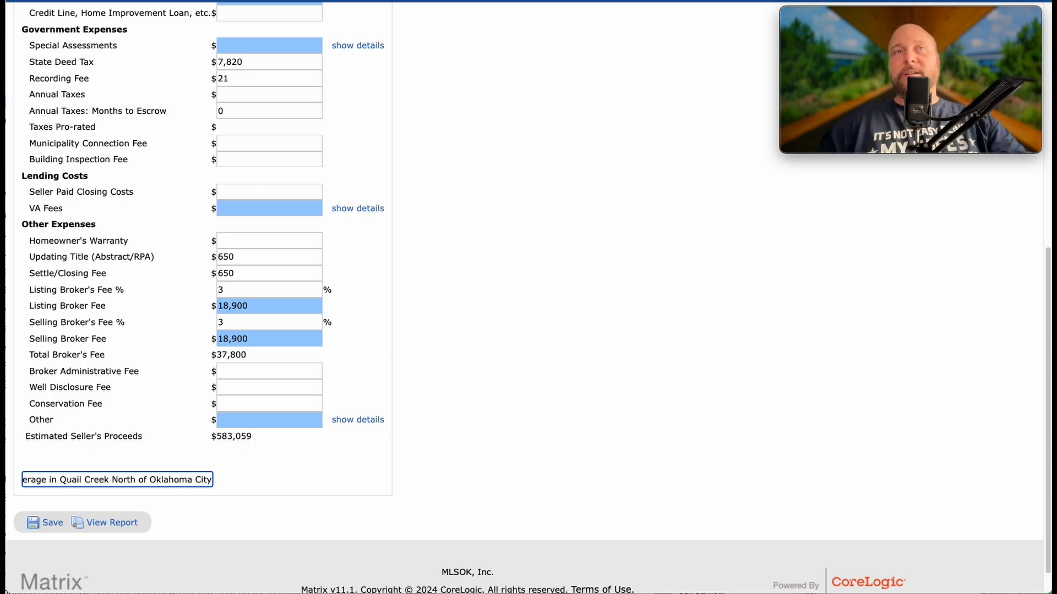
pyautogui.click(58, 532)
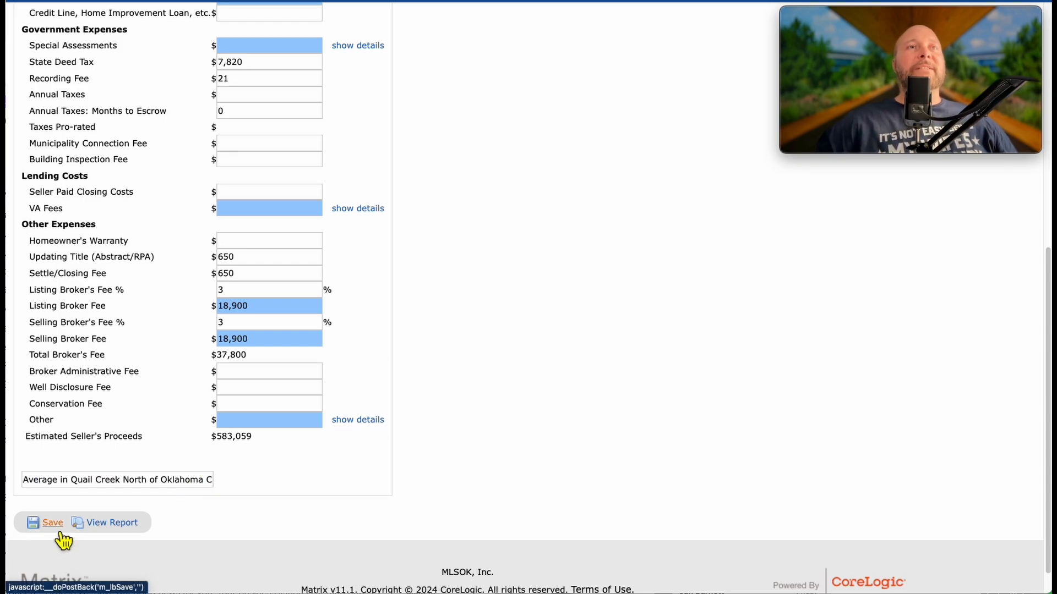
# Open the netsheet's report view and review the seller's expenses, broker fees and estimated equity.
pyautogui.scroll(-10, 184, 501)
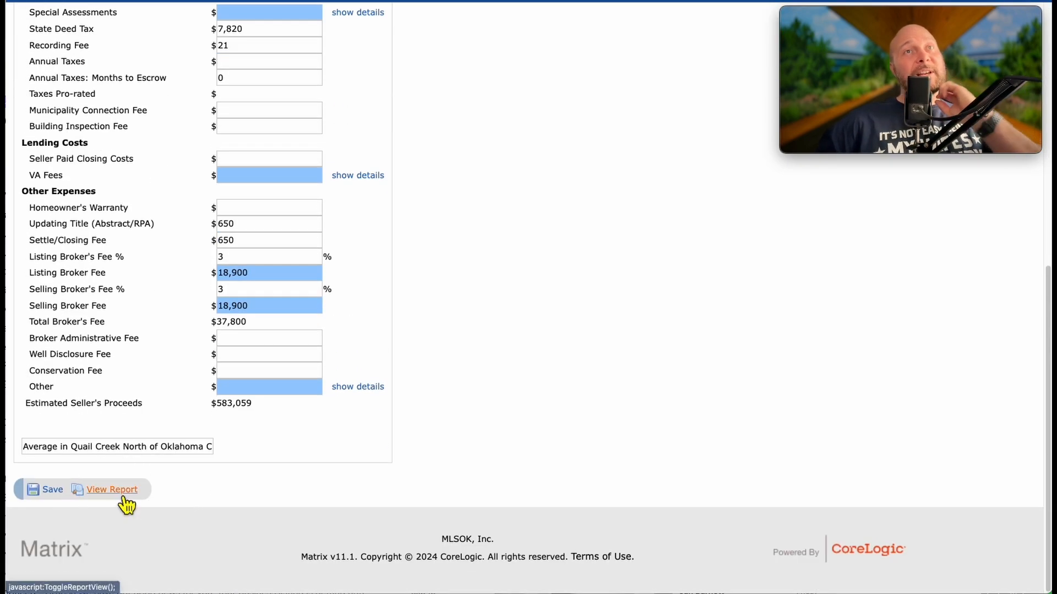
pyautogui.click(125, 498)
pyautogui.scroll(5, 549, 481)
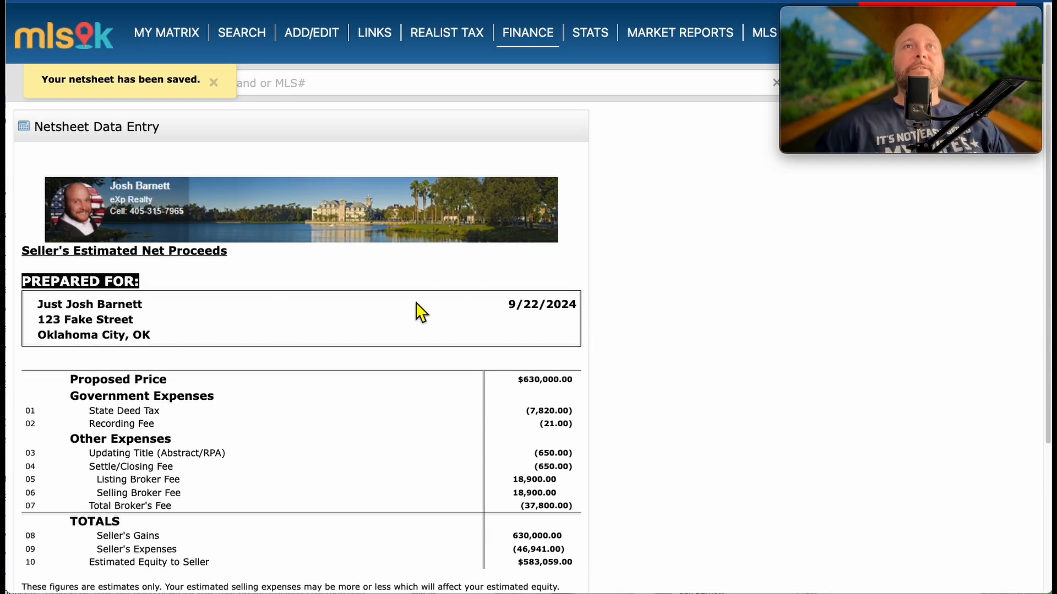
pyautogui.scroll(-3, 421, 311)
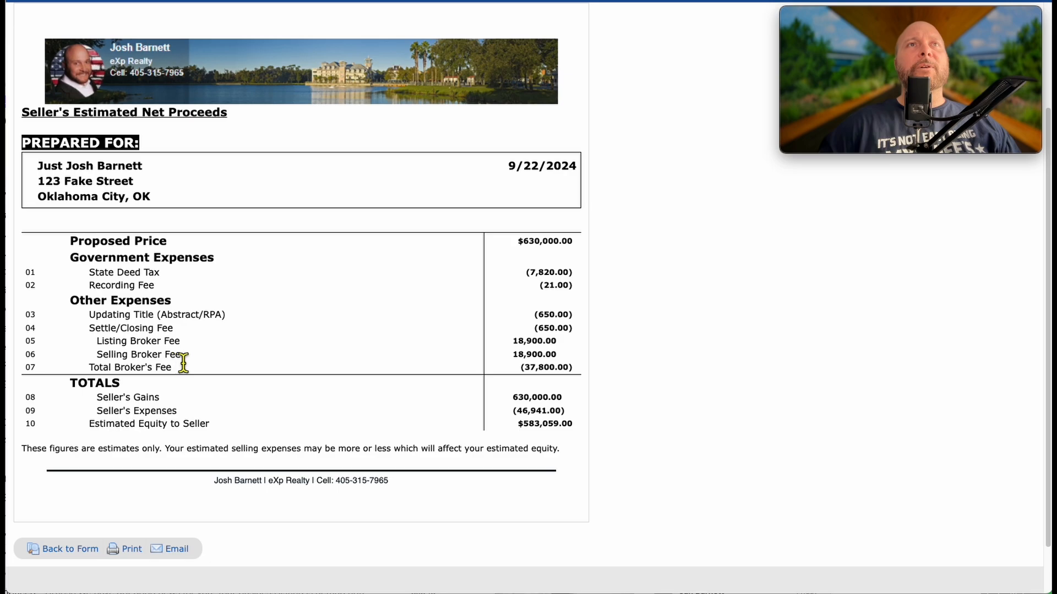
pyautogui.moveTo(183, 355); pyautogui.dragTo(97, 357)
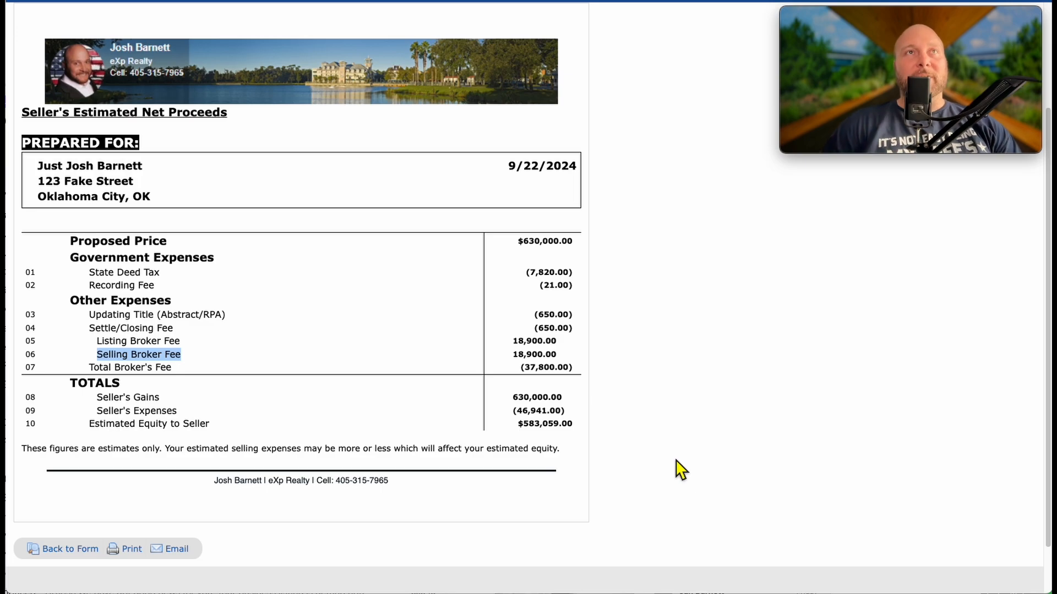
# Return from the report to the netsheet form and go to the MLS home dashboard.
pyautogui.click(91, 550)
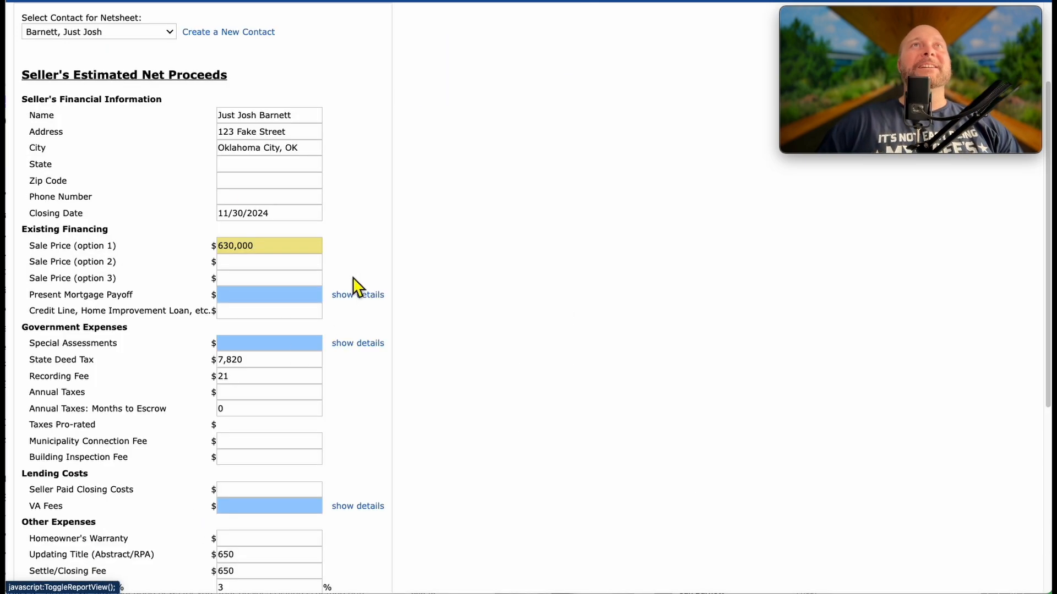
pyautogui.scroll(3, 185, 212)
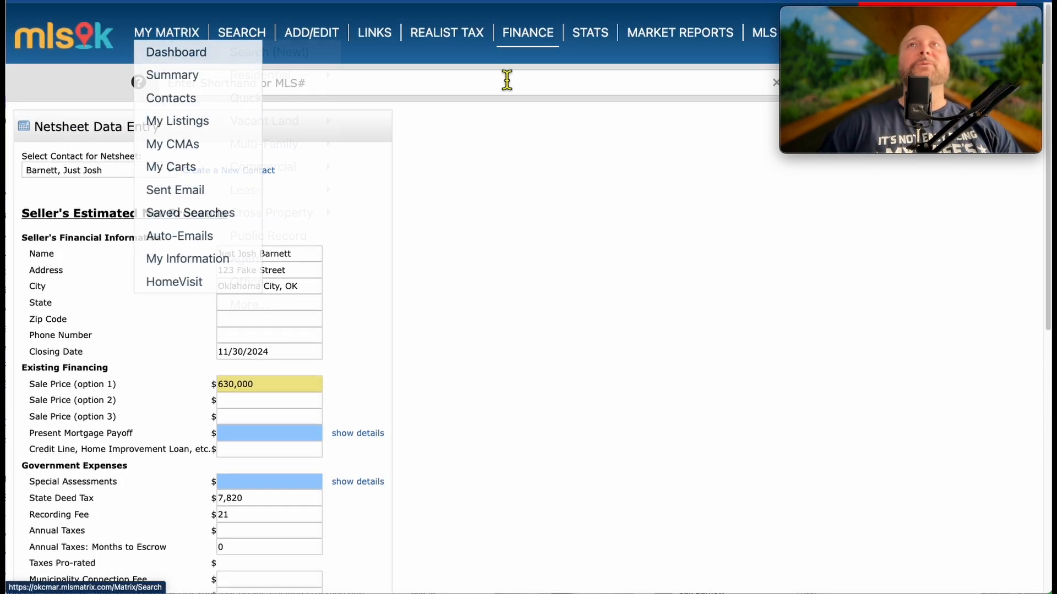
pyautogui.click(65, 35)
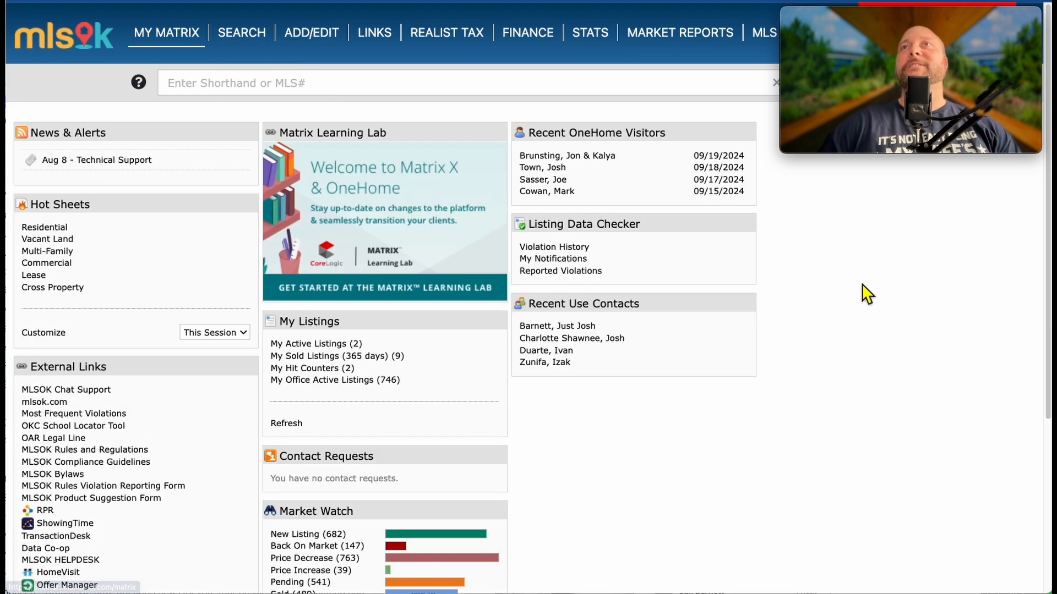
# Start a Quick search covering Active, Pending and Sold listings, with Sold limited to 0-90 days.
pyautogui.moveTo(242, 36)
pyautogui.click(263, 106)
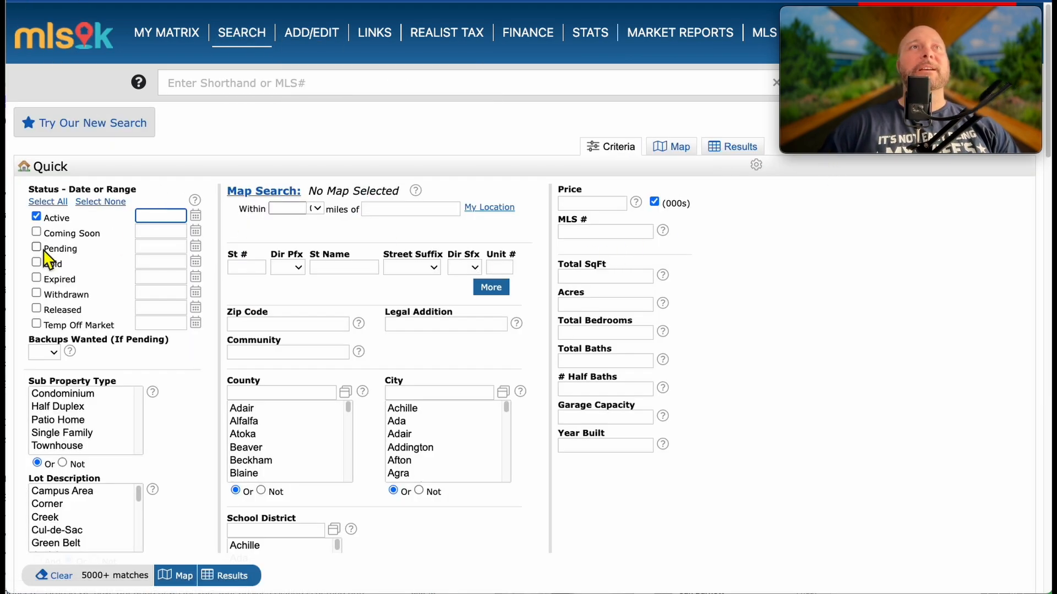
pyautogui.click(45, 249)
pyautogui.click(47, 264)
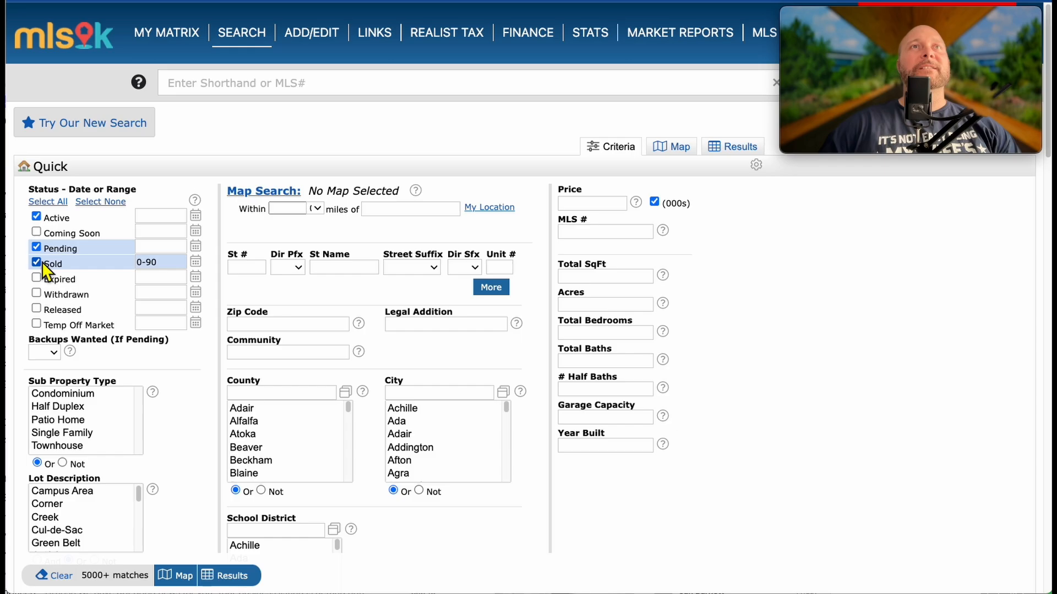
# Draw a rectangular map search area around Quail Creek, south of Highway 344, east of Highway 74 and down to NW 122nd St.
pyautogui.click(680, 154)
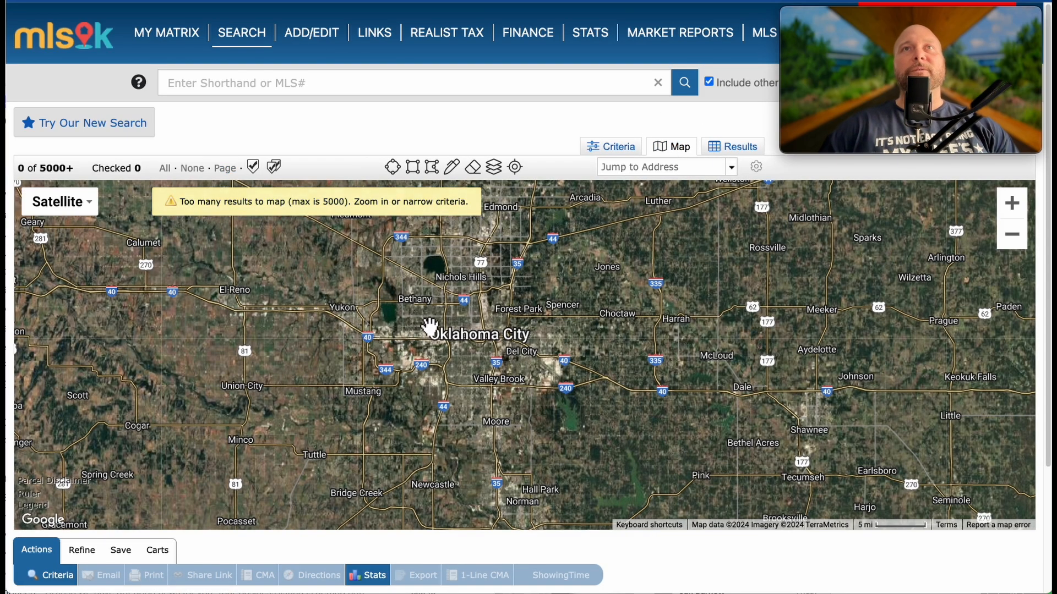
pyautogui.moveTo(427, 325); pyautogui.dragTo(432, 420)
pyautogui.scroll(3, 433, 409)
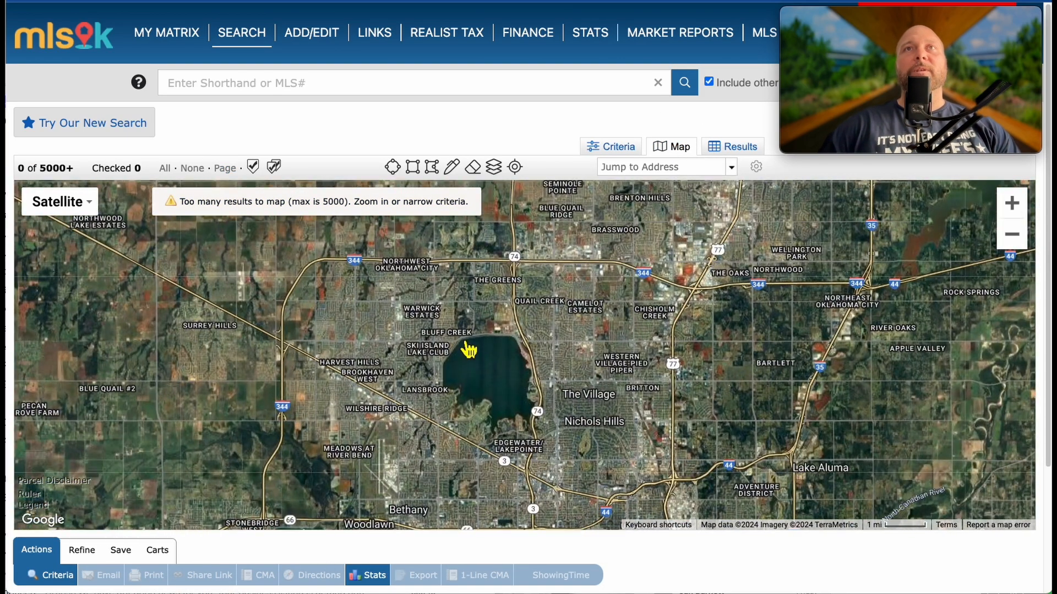
pyautogui.scroll(1, 465, 343)
pyautogui.moveTo(467, 273); pyautogui.dragTo(435, 432)
pyautogui.moveTo(534, 400); pyautogui.dragTo(425, 372)
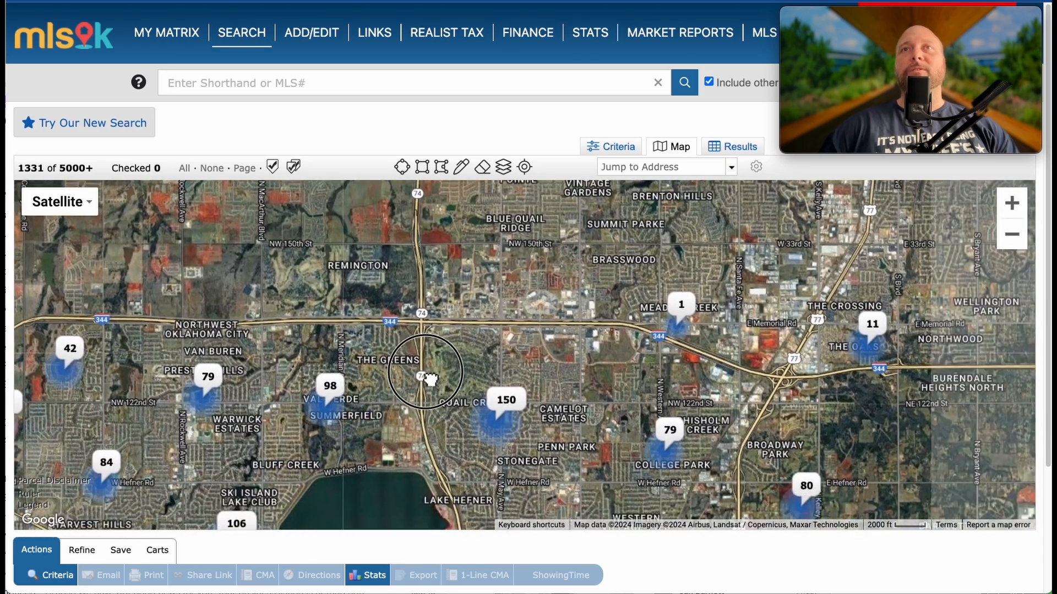
pyautogui.scroll(1, 431, 380)
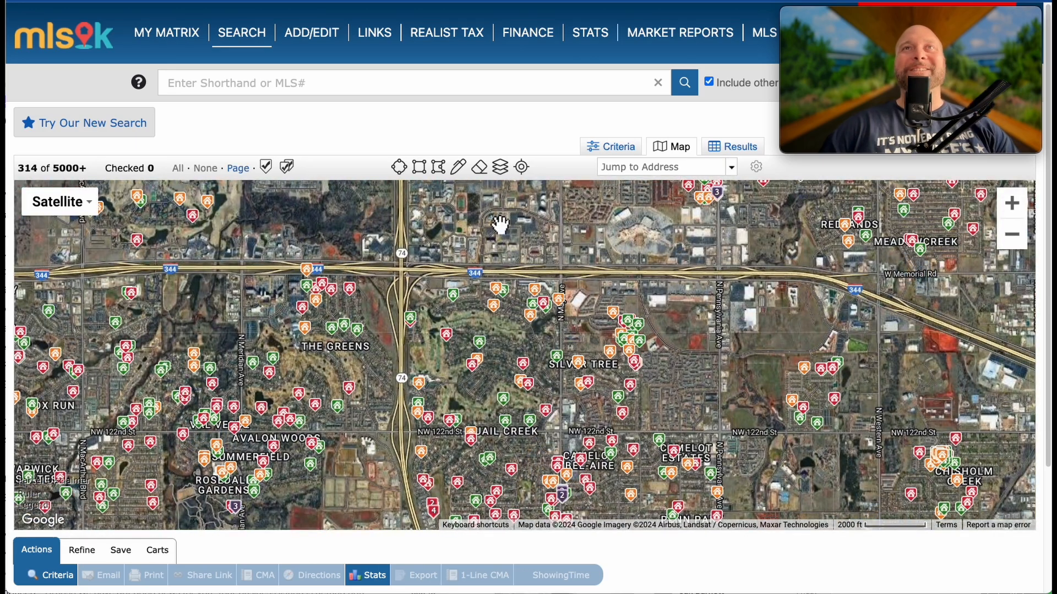
pyautogui.click(418, 166)
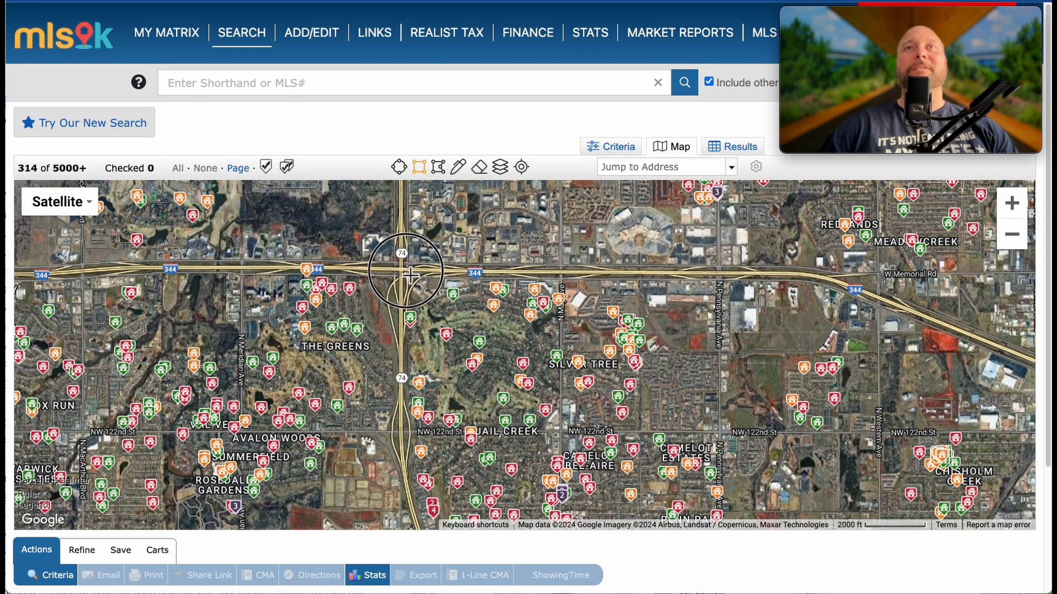
pyautogui.moveTo(410, 275)
pyautogui.mouseDown()
pyautogui.moveTo(482, 440)
pyautogui.moveTo(567, 436)
pyautogui.mouseUp()
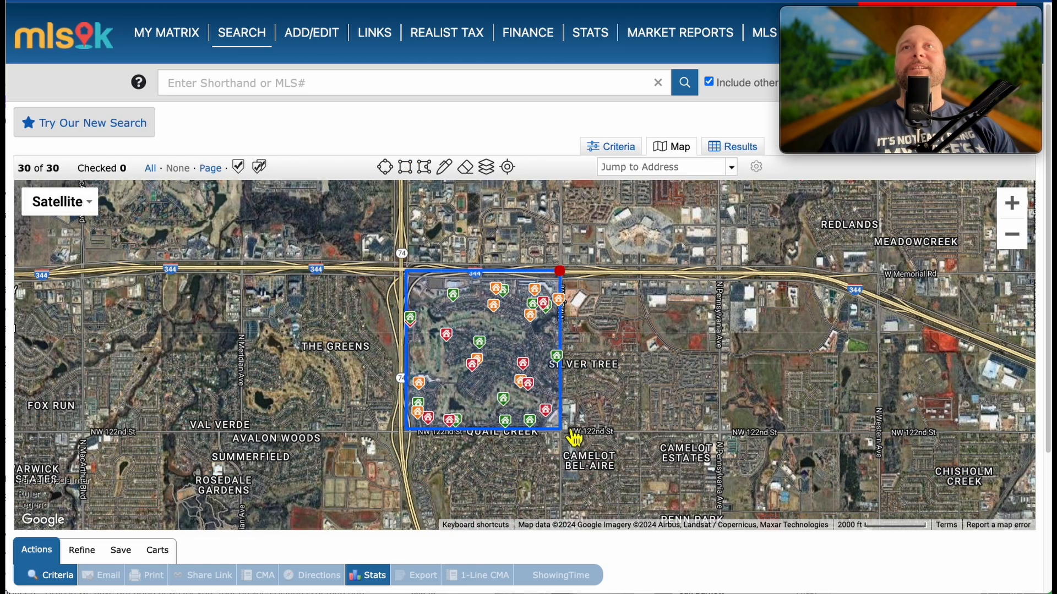
# Discard the two Fountaingate listings and the $299,500 sold Quail Creek 8th listing from the map search results.
pyautogui.click(743, 155)
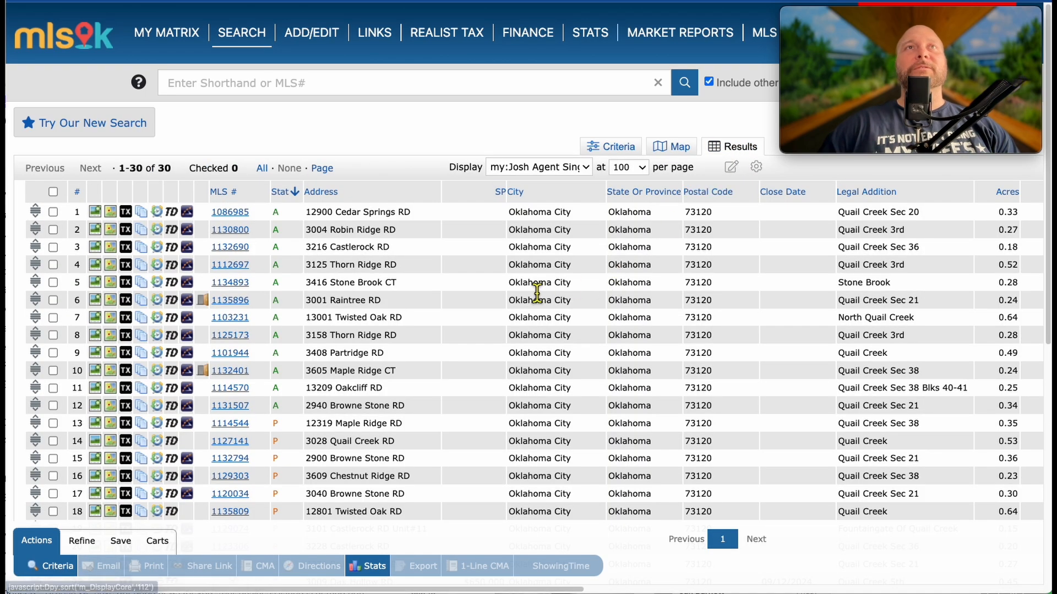
pyautogui.scroll(-5, 514, 350)
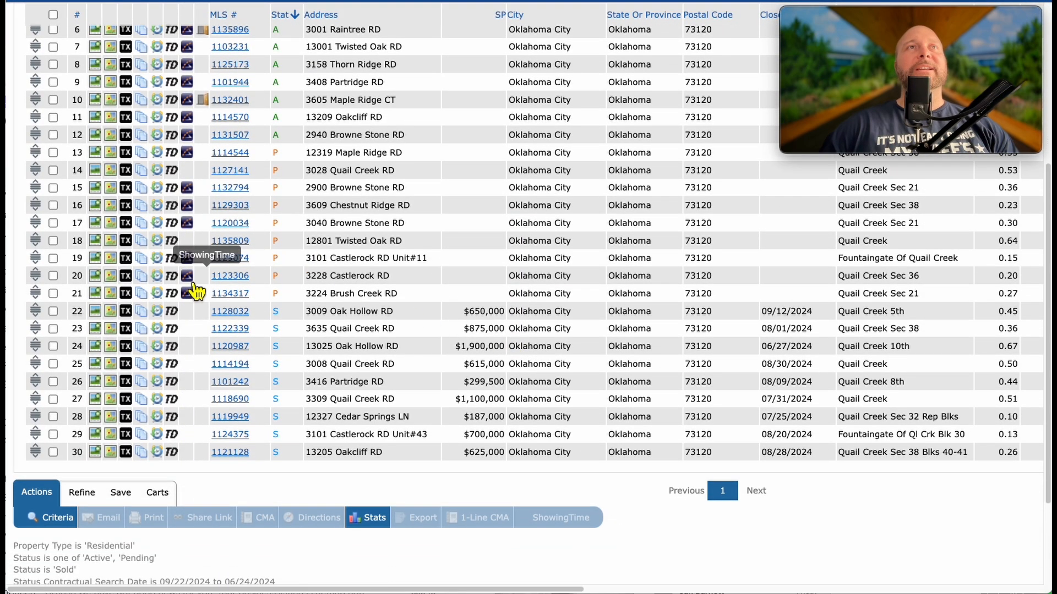
pyautogui.click(53, 259)
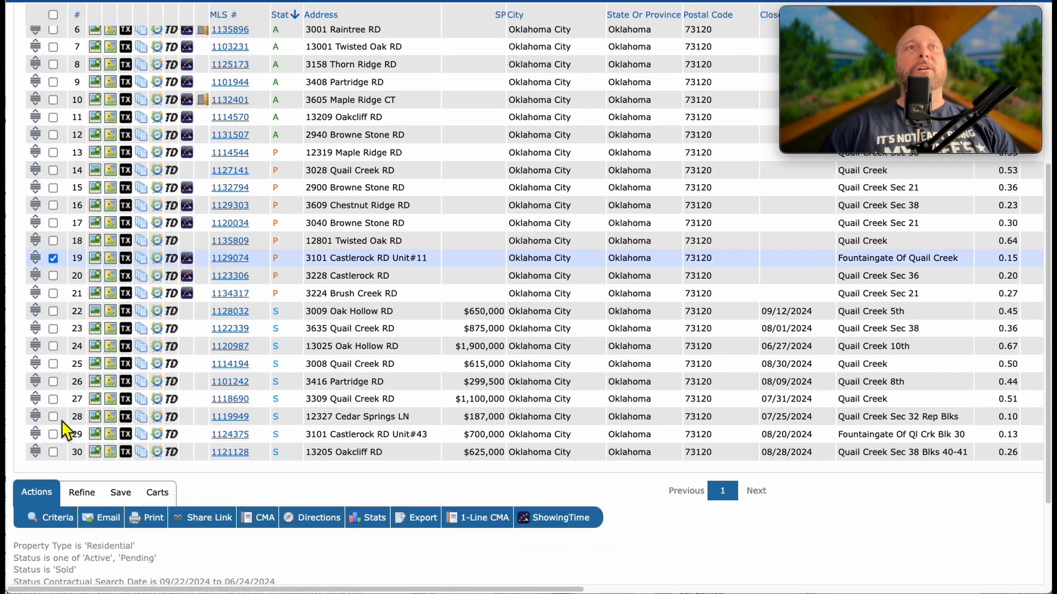
pyautogui.click(52, 435)
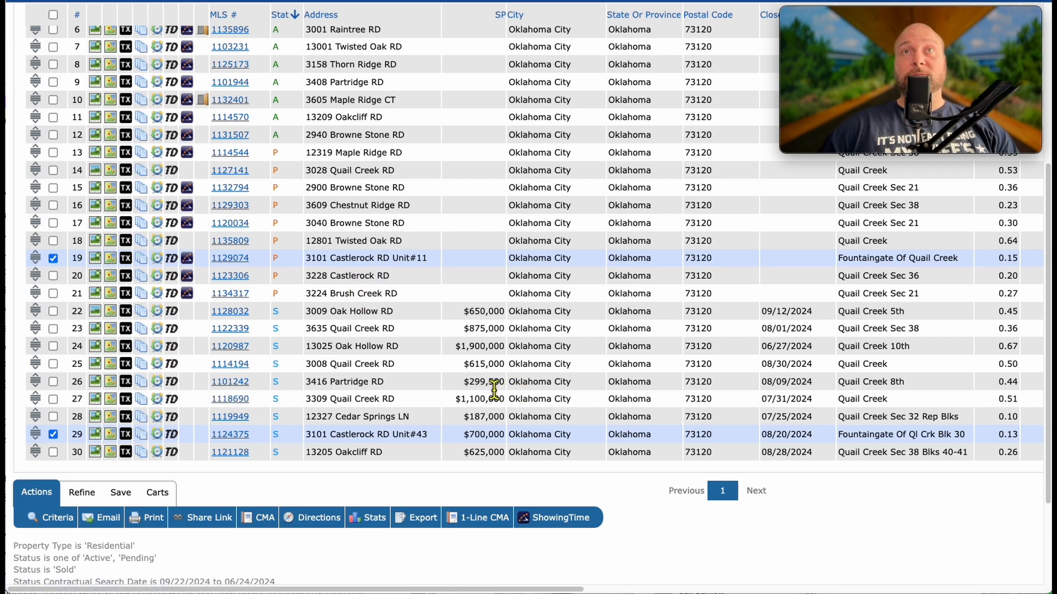
pyautogui.click(53, 382)
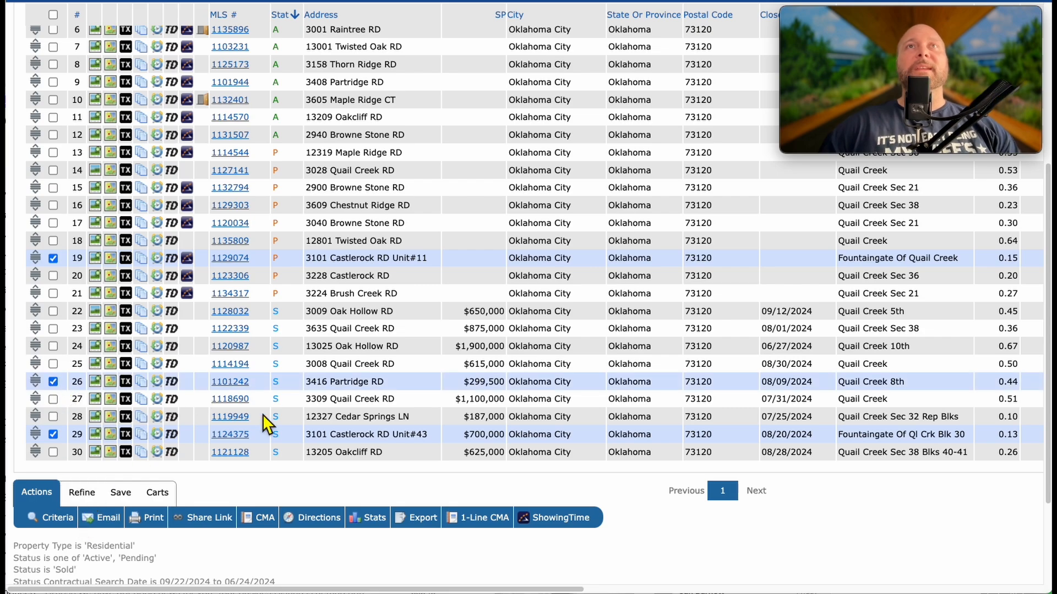
pyautogui.scroll(5, 263, 414)
pyautogui.scroll(-2, 277, 416)
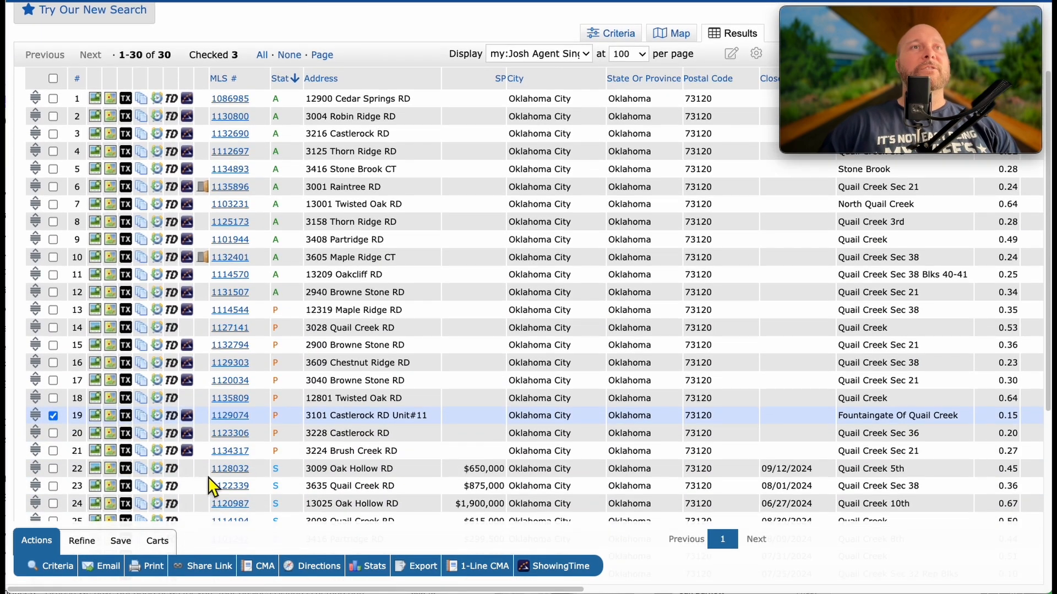
pyautogui.click(82, 541)
pyautogui.click(276, 566)
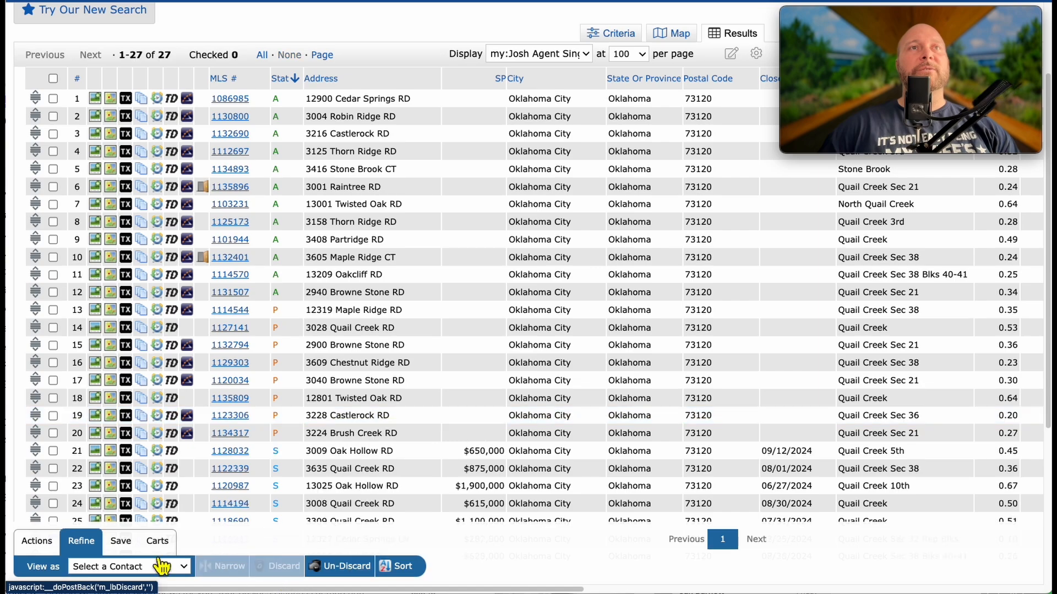
pyautogui.click(48, 550)
# Set the search criteria to 3-4 total bedrooms and a garage capacity of 2-3, and view the matching listings.
pyautogui.scroll(2, 613, 347)
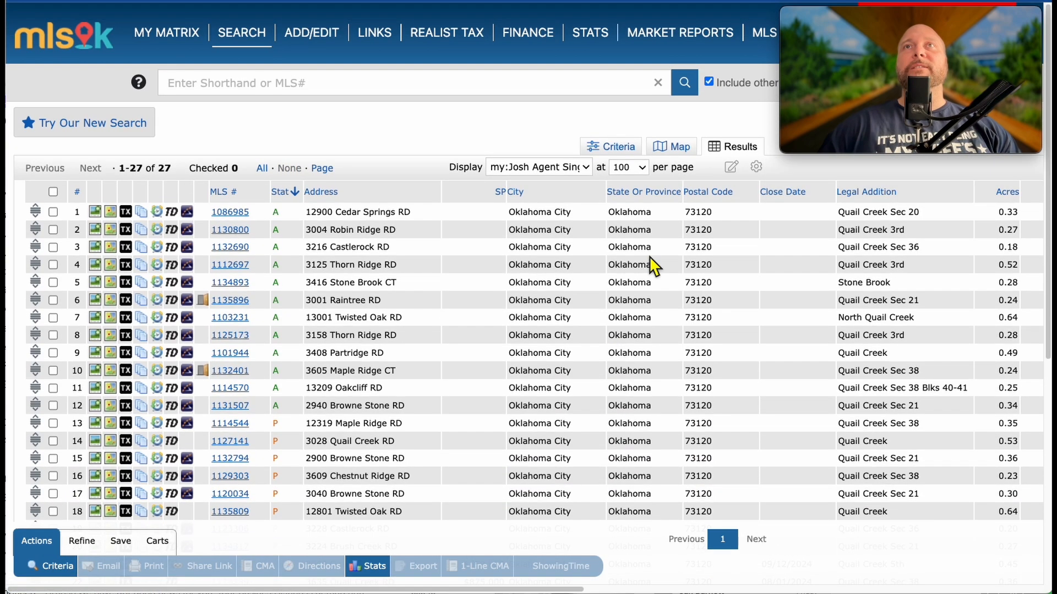
pyautogui.click(617, 147)
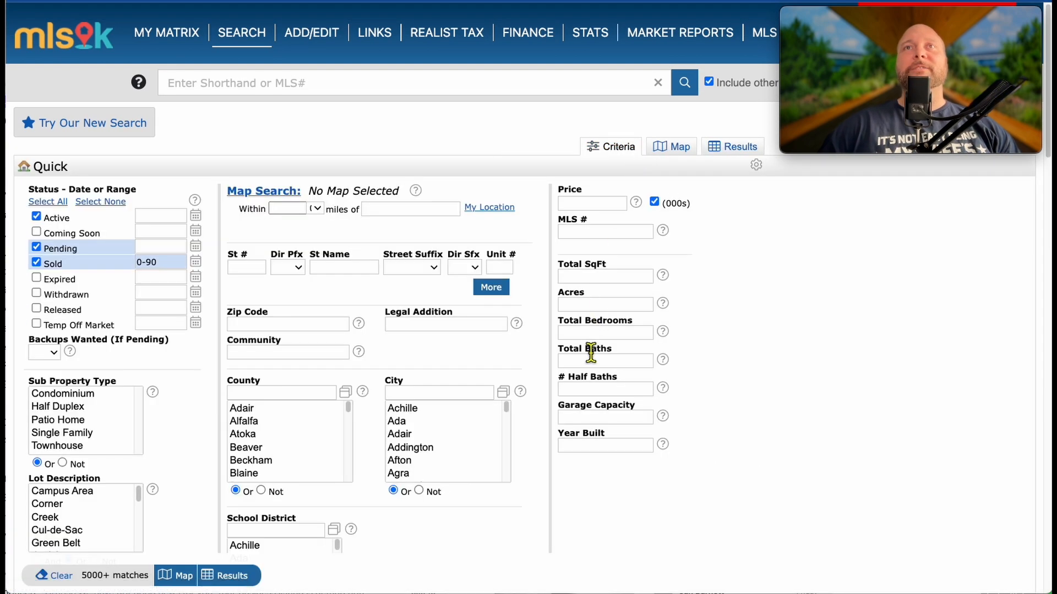
pyautogui.click(591, 337)
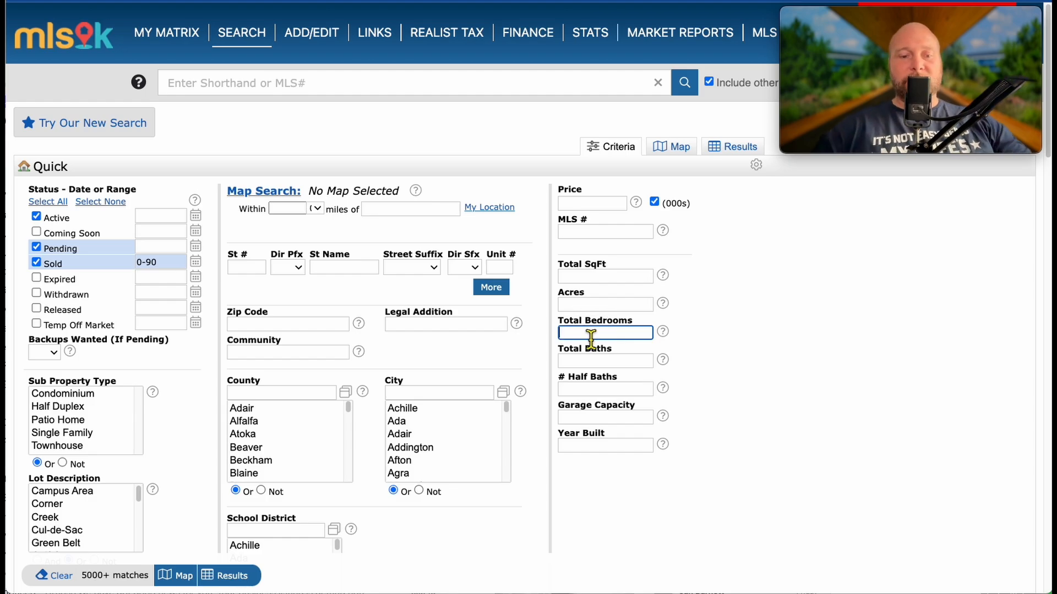
pyautogui.write('3-4')
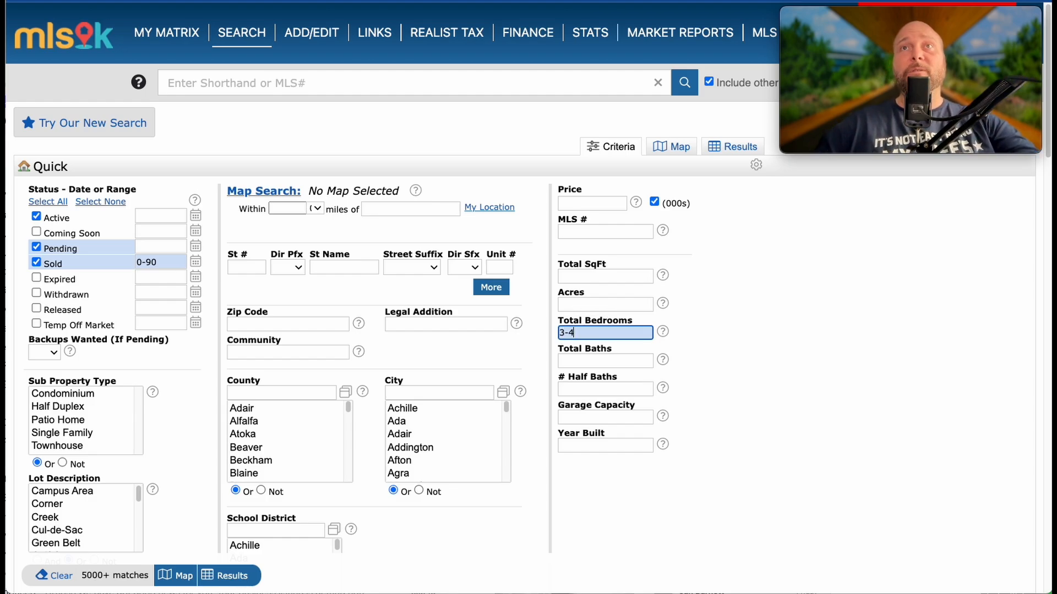
pyautogui.click(606, 422)
pyautogui.write('2-3')
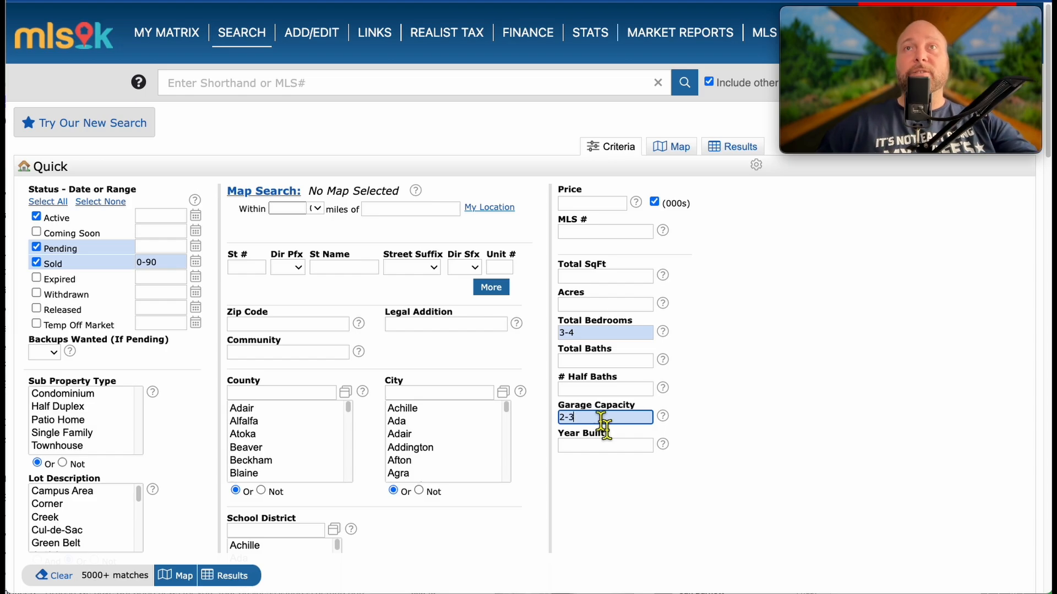
pyautogui.click(720, 467)
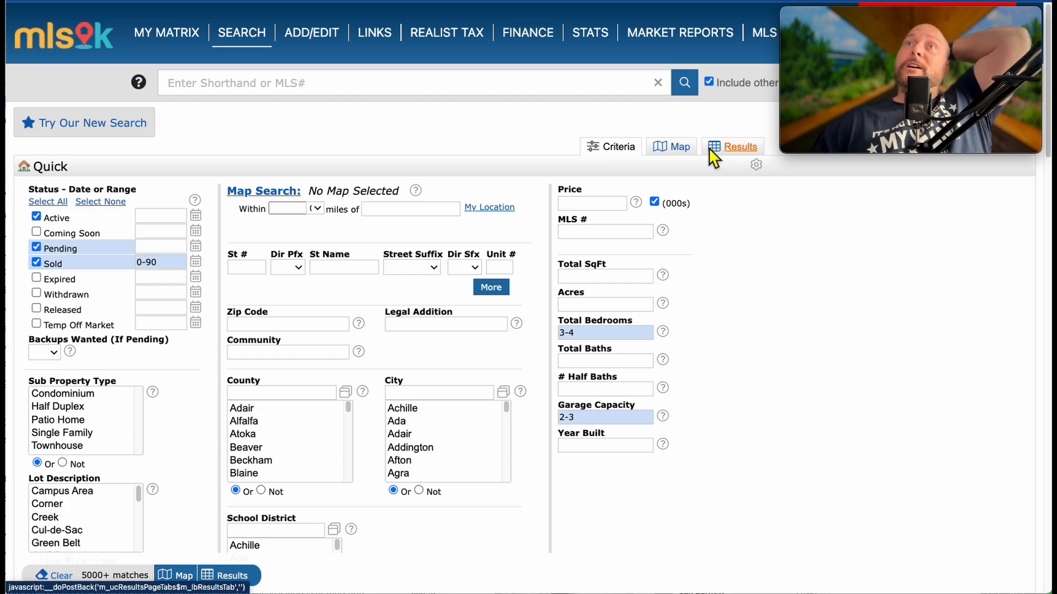
pyautogui.click(730, 153)
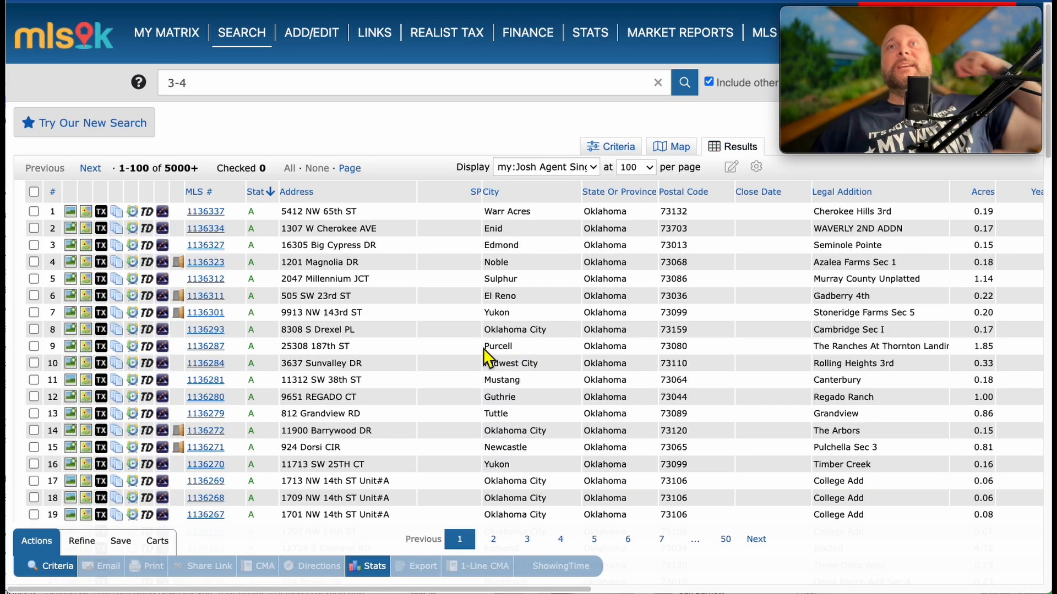
pyautogui.scroll(-8, 484, 361)
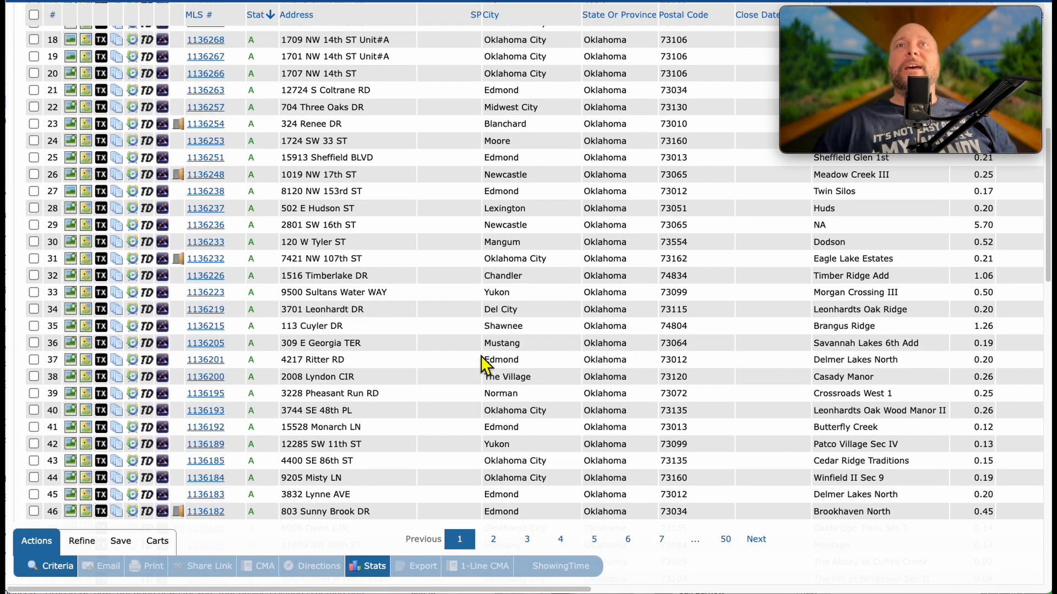
pyautogui.scroll(8, 485, 363)
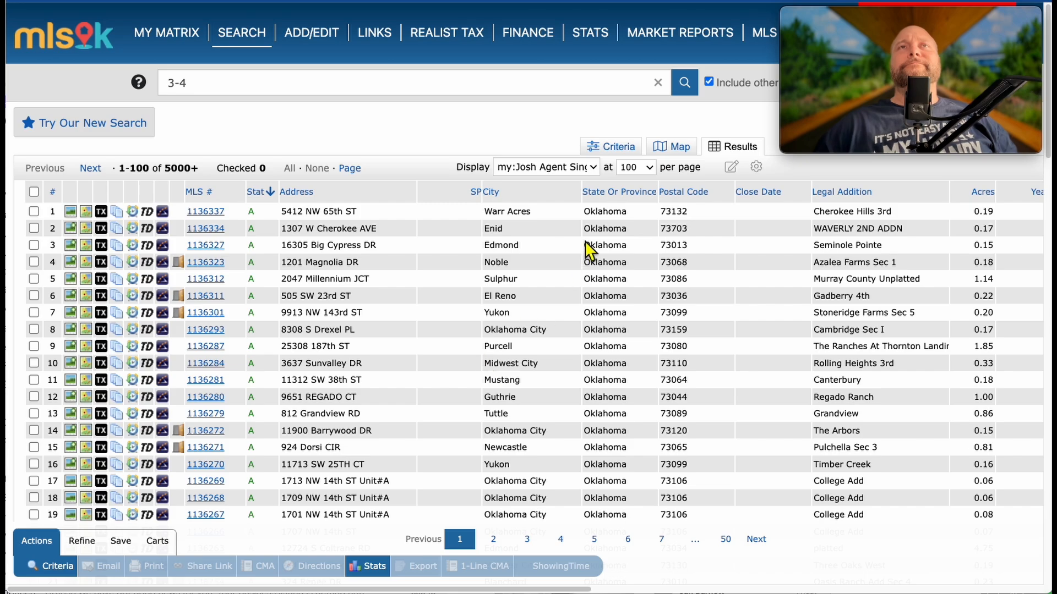
# Redraw the rectangular map search area around Quail Creek, between Highway 344 and NW 122nd St and east of Highway 74, and review its listings.
pyautogui.click(664, 154)
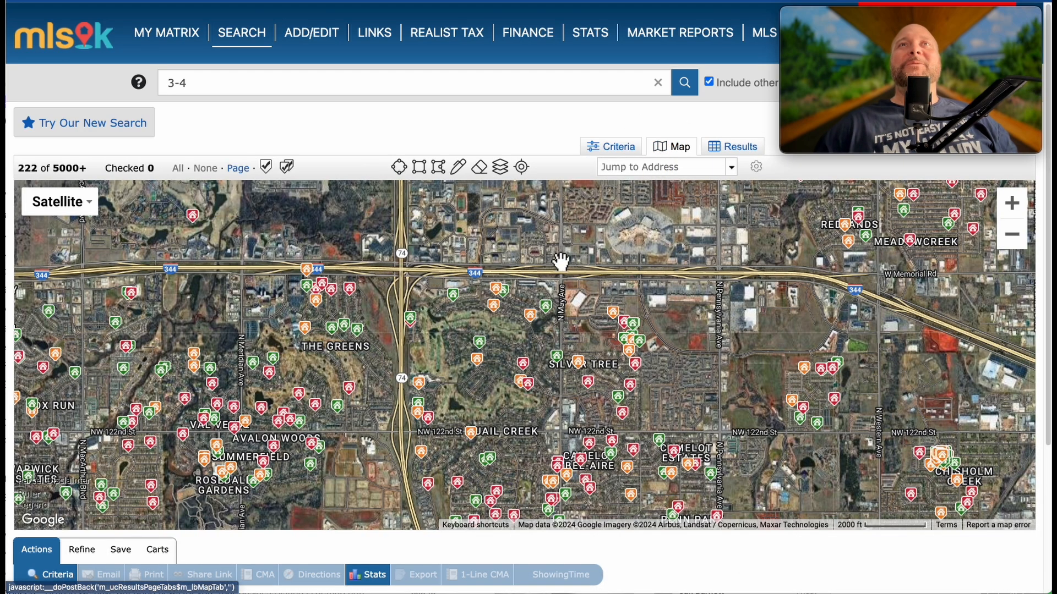
pyautogui.click(419, 167)
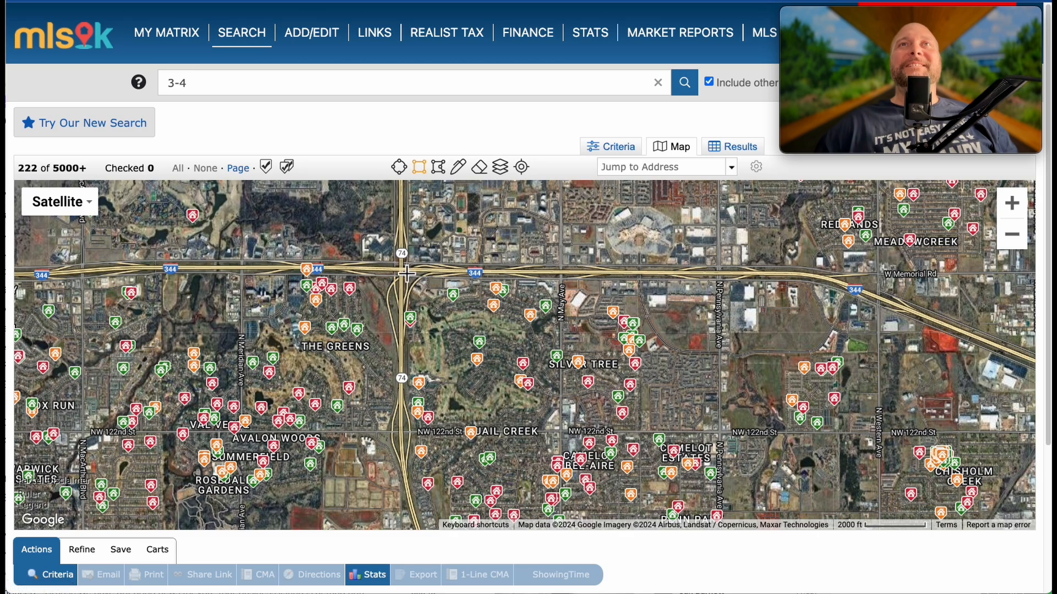
pyautogui.moveTo(402, 270)
pyautogui.mouseDown()
pyautogui.moveTo(509, 396)
pyautogui.moveTo(504, 426)
pyautogui.moveTo(560, 430)
pyautogui.mouseUp()
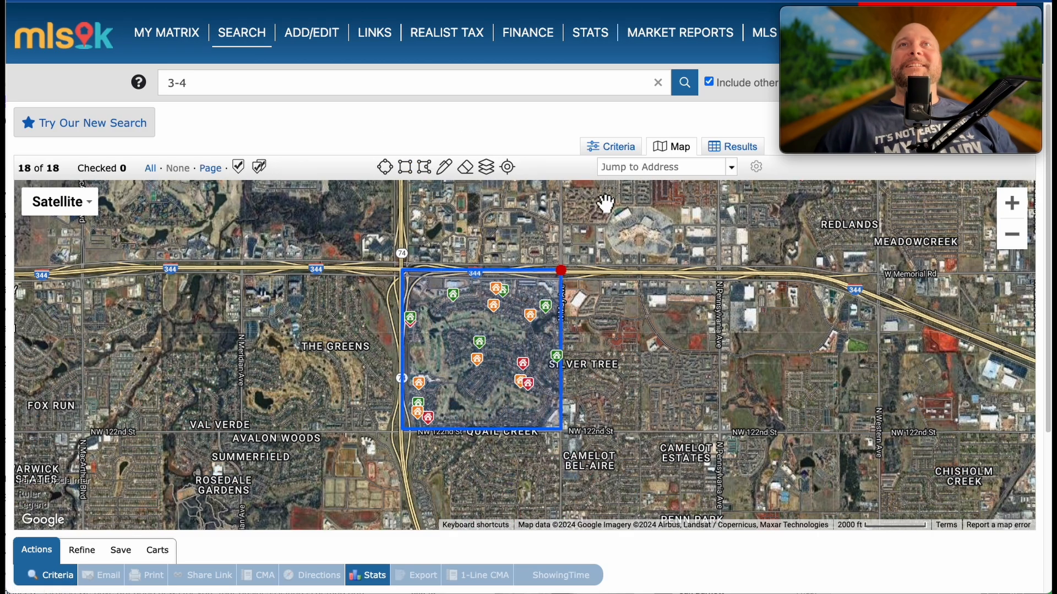
pyautogui.click(740, 149)
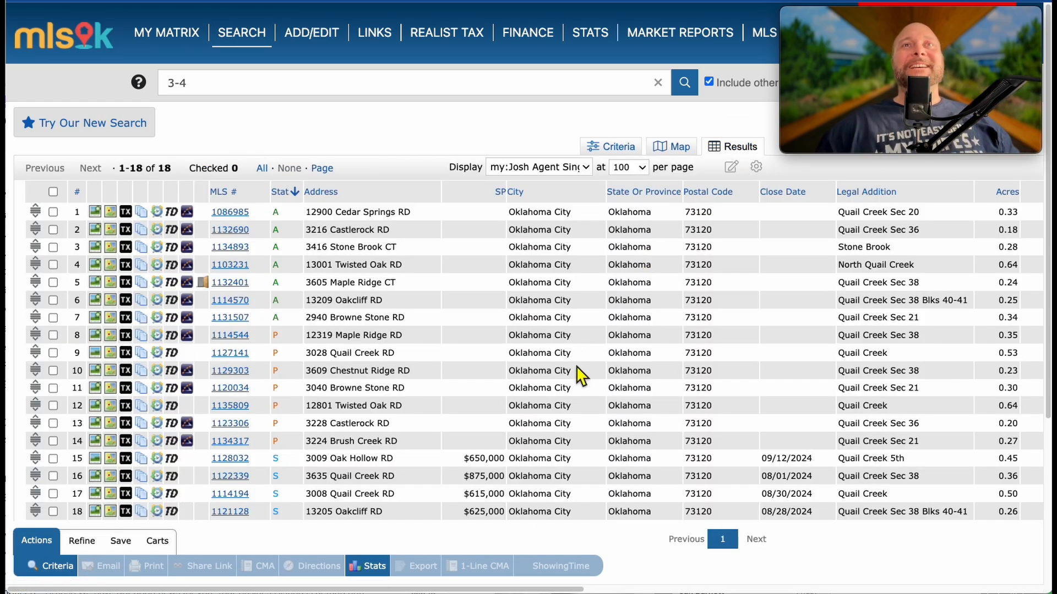
pyautogui.scroll(-3, 573, 407)
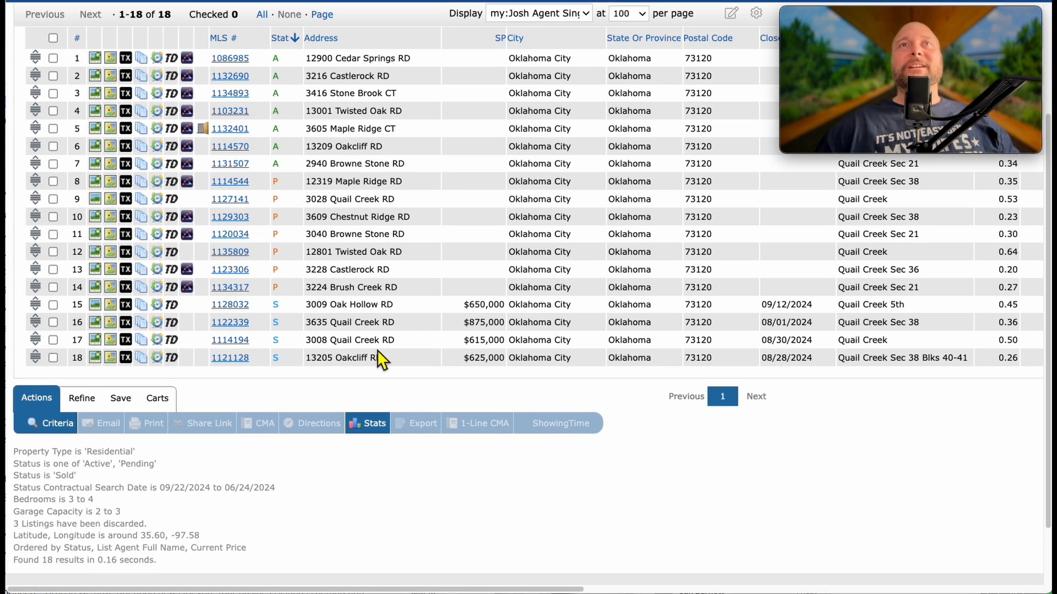
pyautogui.scroll(2, 371, 423)
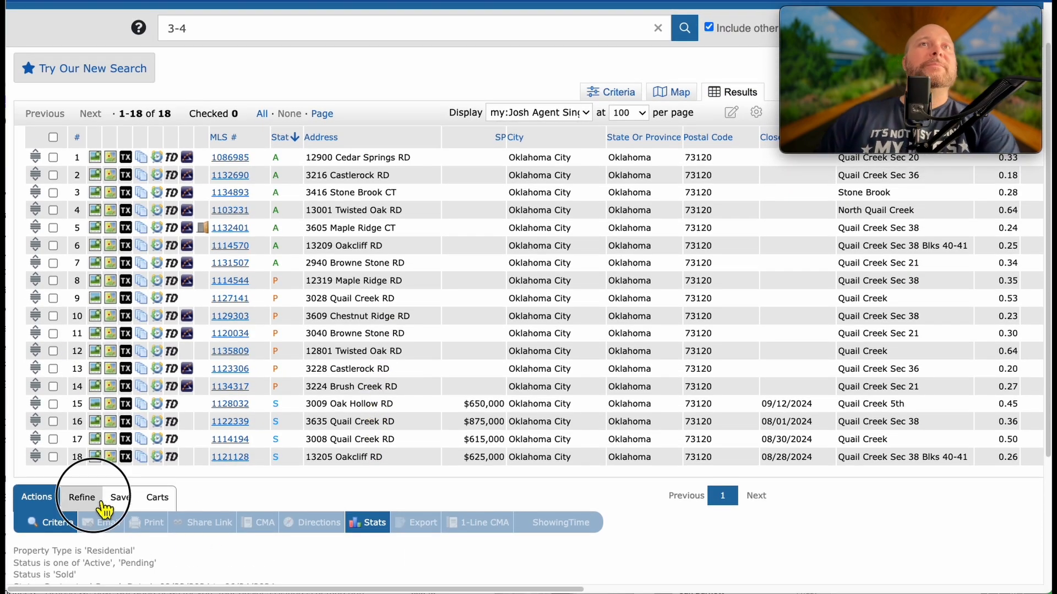
pyautogui.click(82, 499)
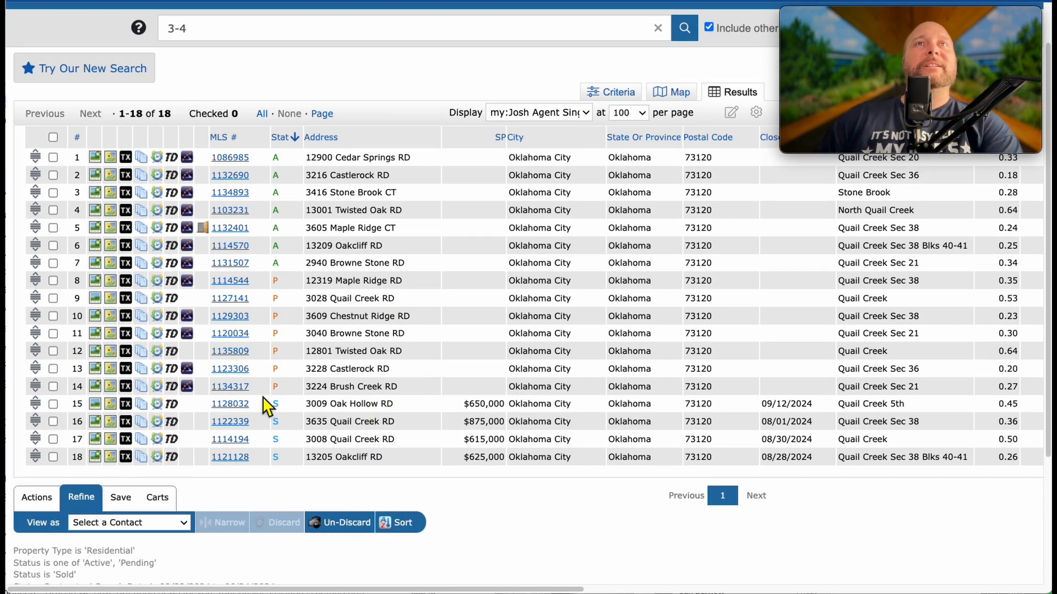
pyautogui.click(52, 369)
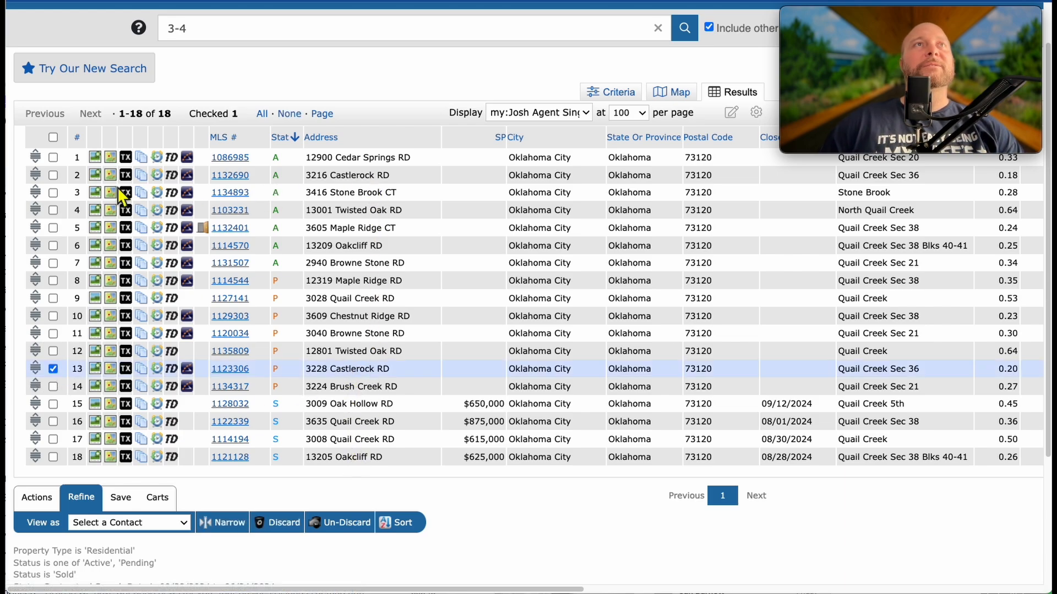
pyautogui.click(54, 175)
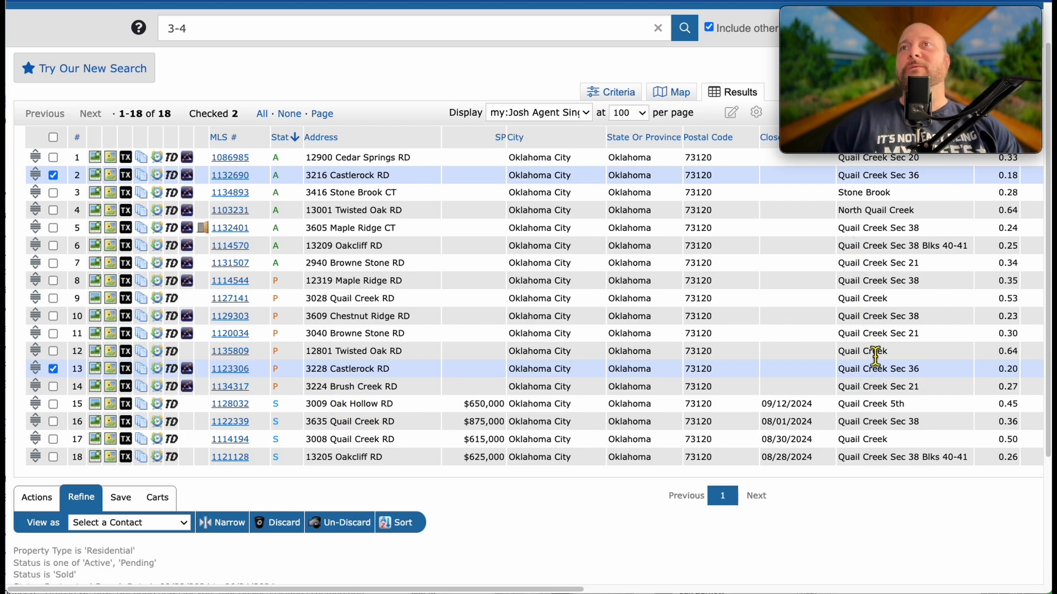
pyautogui.click(53, 369)
pyautogui.click(54, 175)
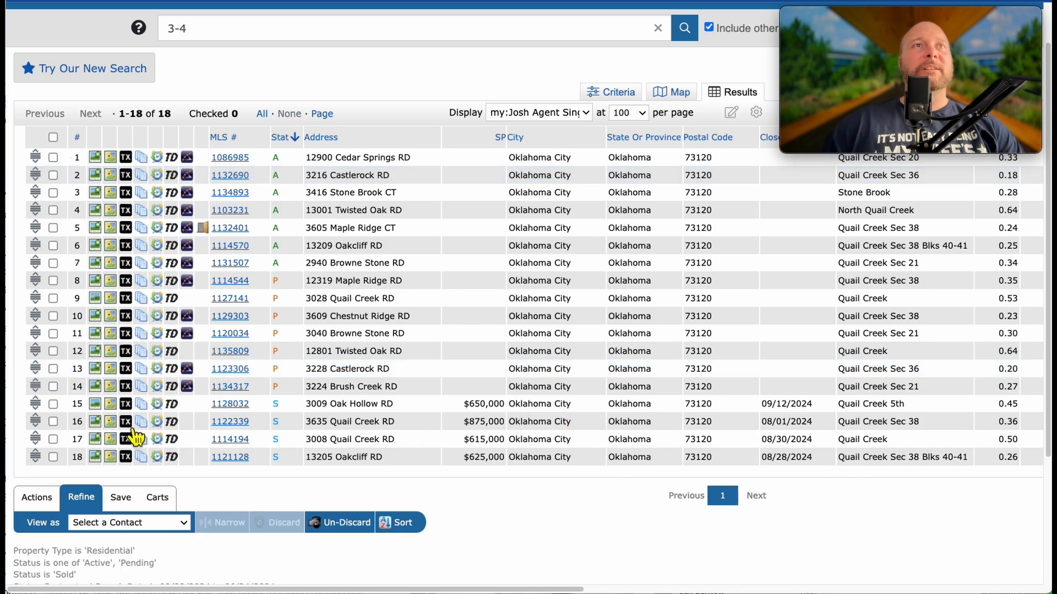
# Discard the $875,000 sold listing and generate a 1-Line CMA report from all the remaining listings.
pyautogui.click(52, 422)
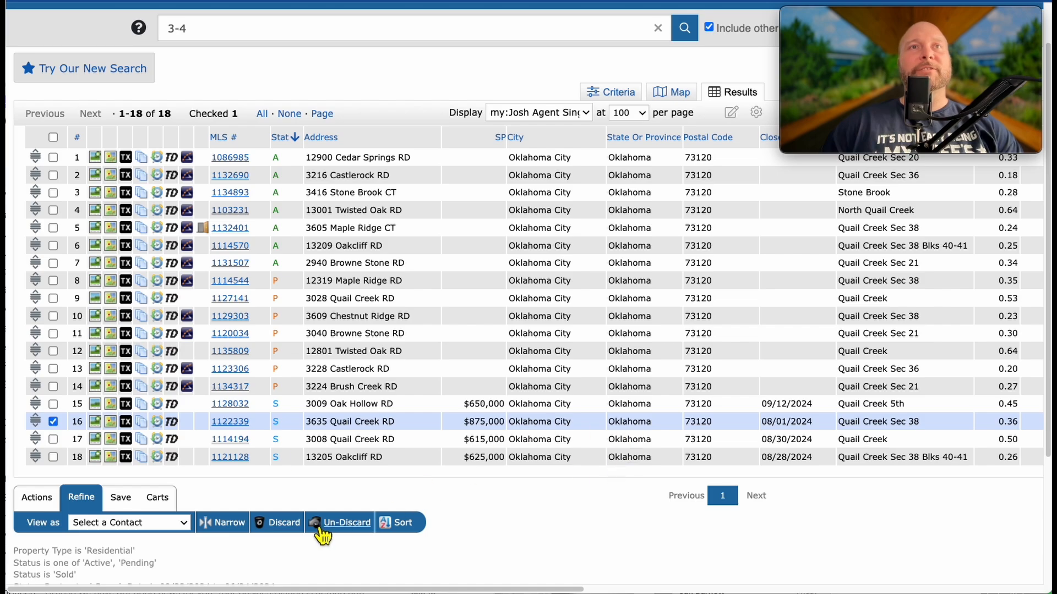
pyautogui.click(295, 525)
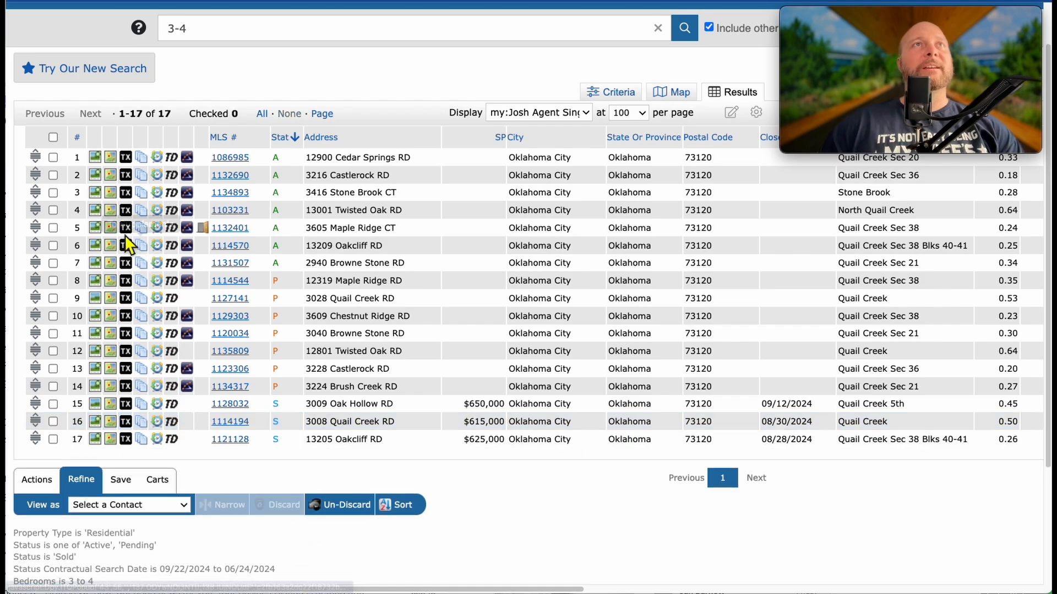
pyautogui.click(54, 138)
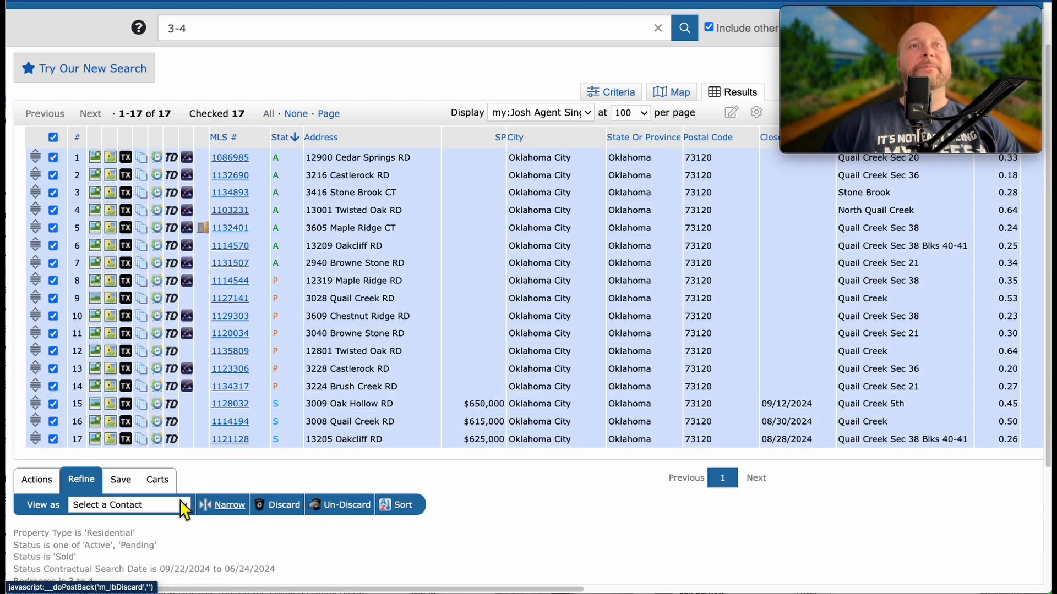
pyautogui.click(36, 479)
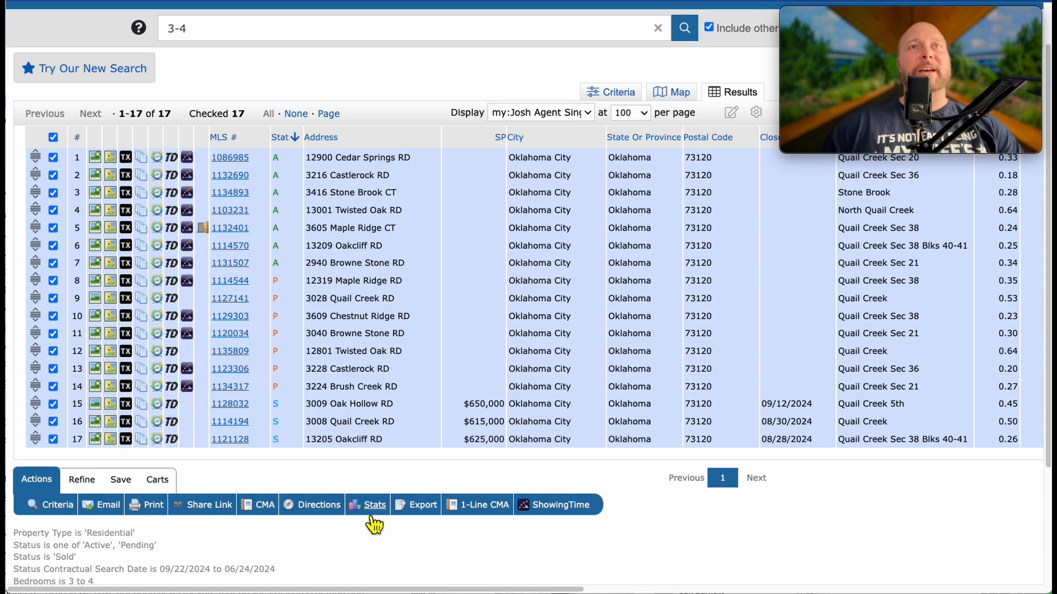
pyautogui.click(475, 507)
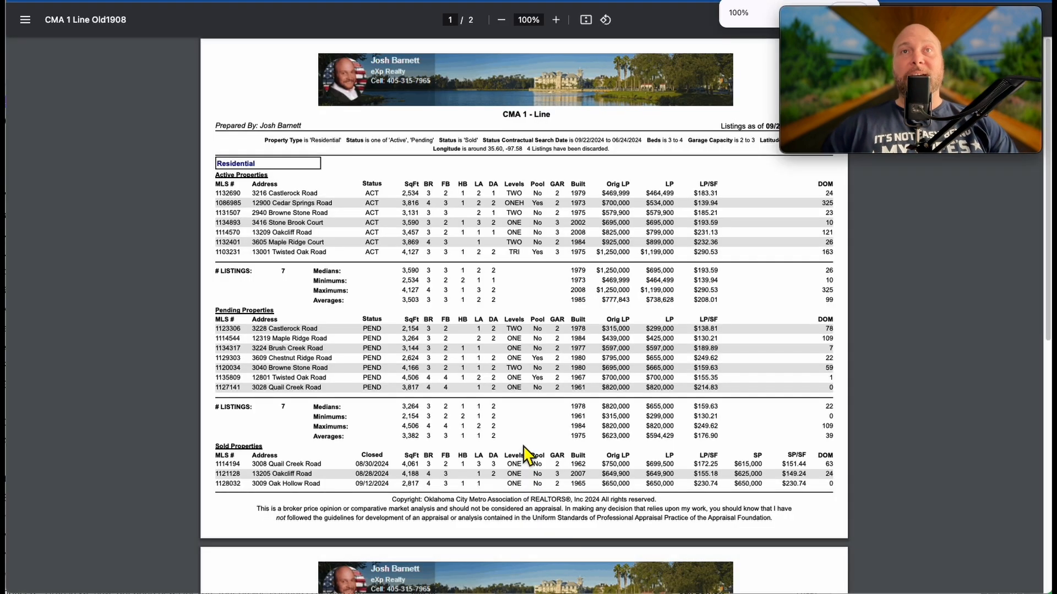
# Examine the CMA report's quick statistics and the average sold price and price per square foot of the sold properties.
pyautogui.scroll(-8, 412, 502)
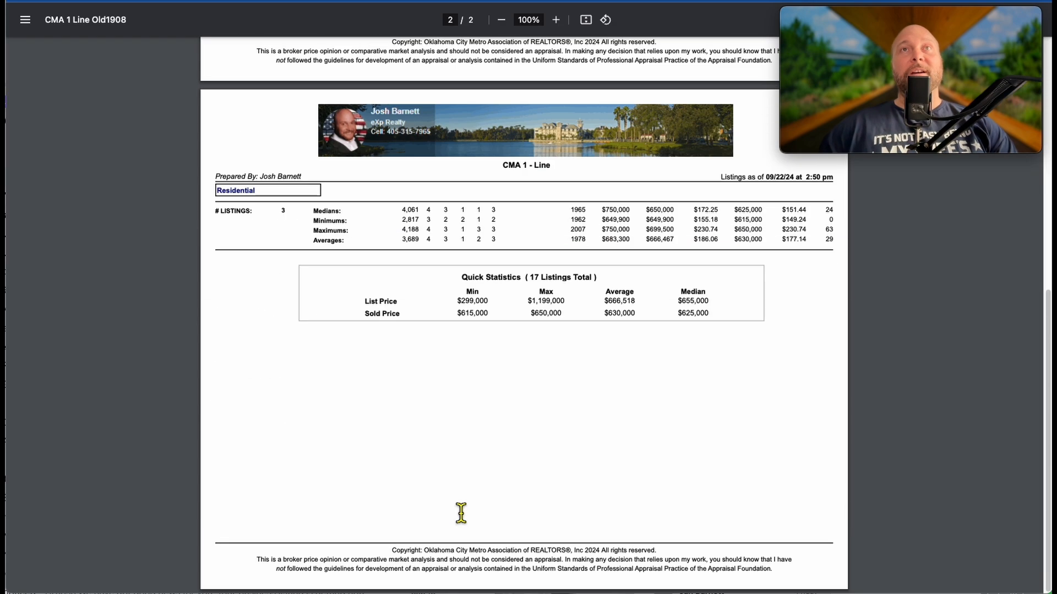
pyautogui.scroll(2, 422, 448)
pyautogui.scroll(1, 420, 368)
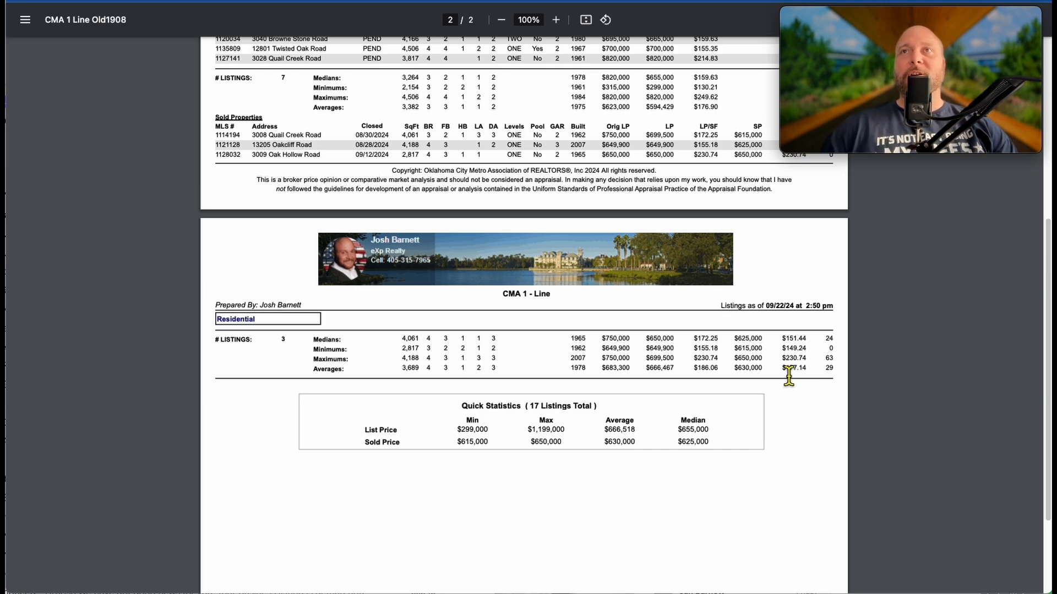
pyautogui.moveTo(785, 369); pyautogui.dragTo(744, 377)
pyautogui.click(760, 369)
pyautogui.click(761, 369)
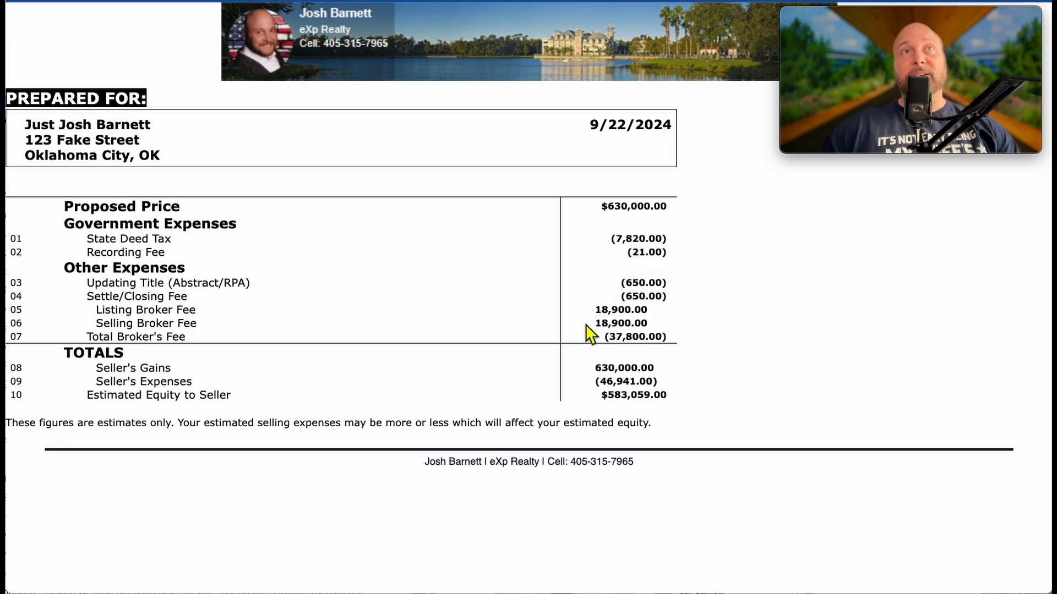
# Highlight the Selling Broker Fee label and its amount in the seller's netsheet report to examine that expense.
pyautogui.moveTo(603, 329); pyautogui.dragTo(635, 324)
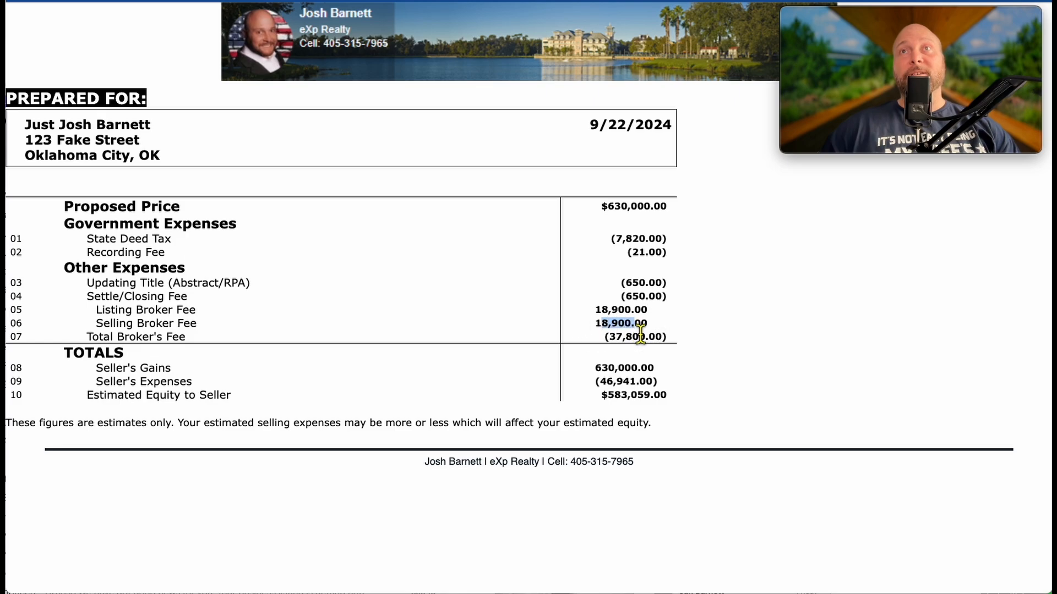
pyautogui.moveTo(220, 333); pyautogui.dragTo(70, 325)
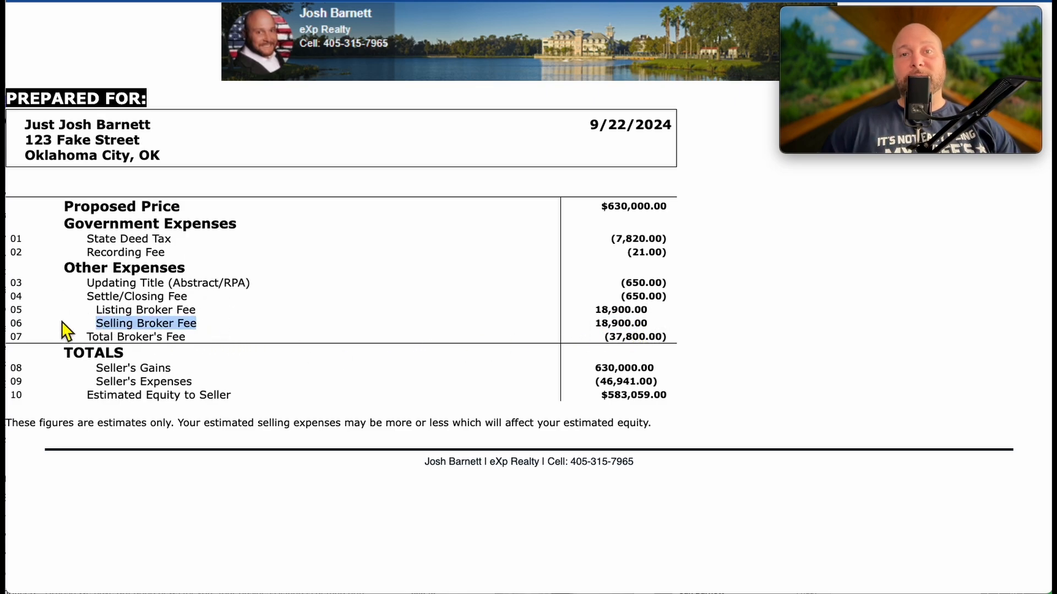
pyautogui.click(591, 327)
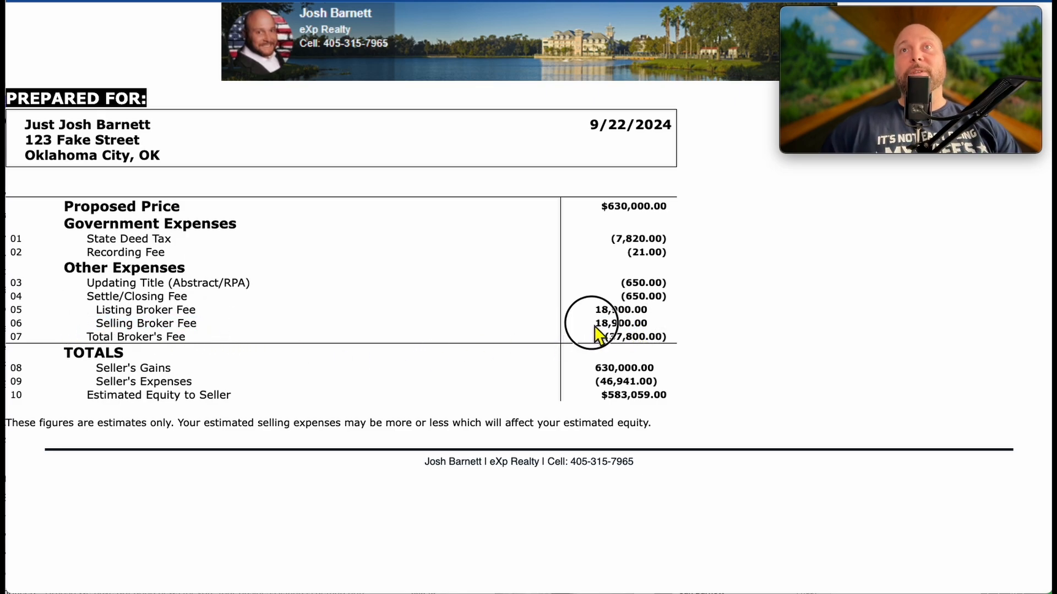
pyautogui.doubleClick(595, 326)
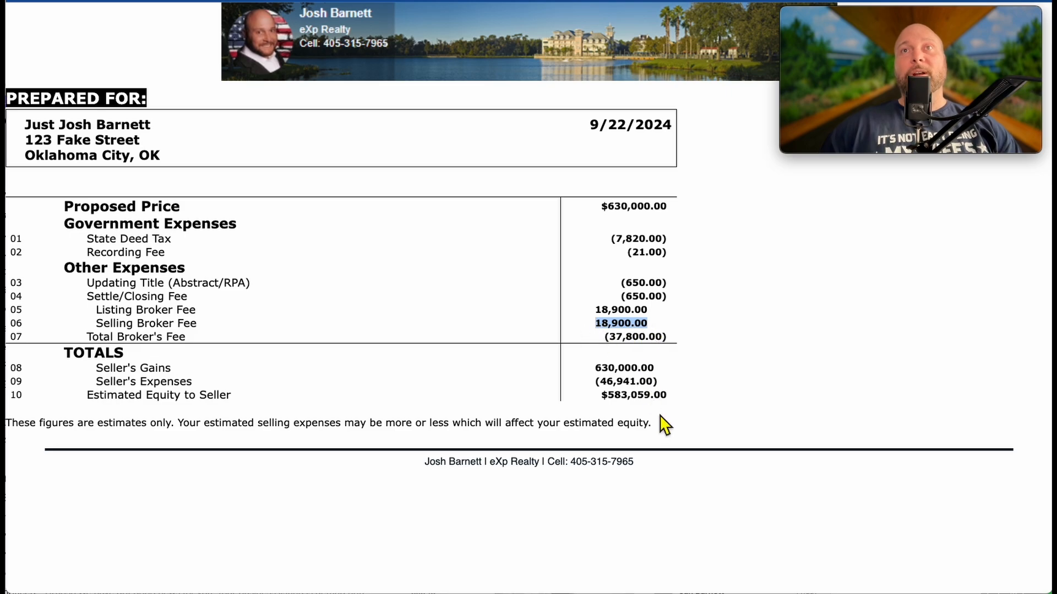